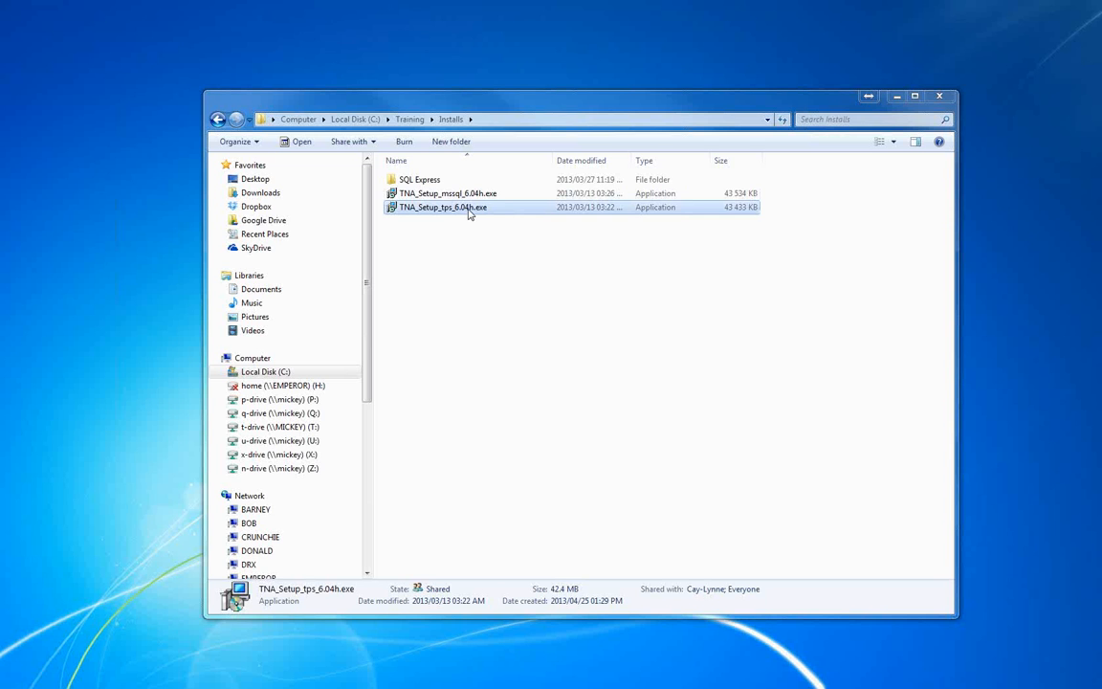
Launch the TNA_Setup_tps_6.04h.exe installer, minimize the folder window and proceed past the wizard's welcome page
double_click(469, 213)
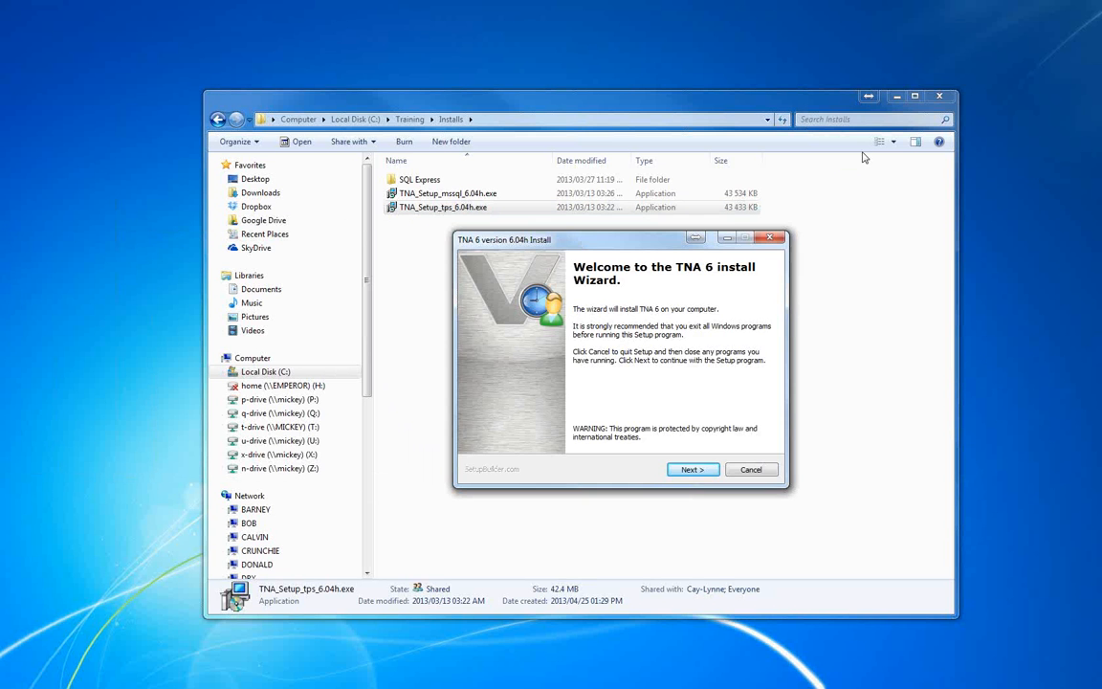
click(897, 99)
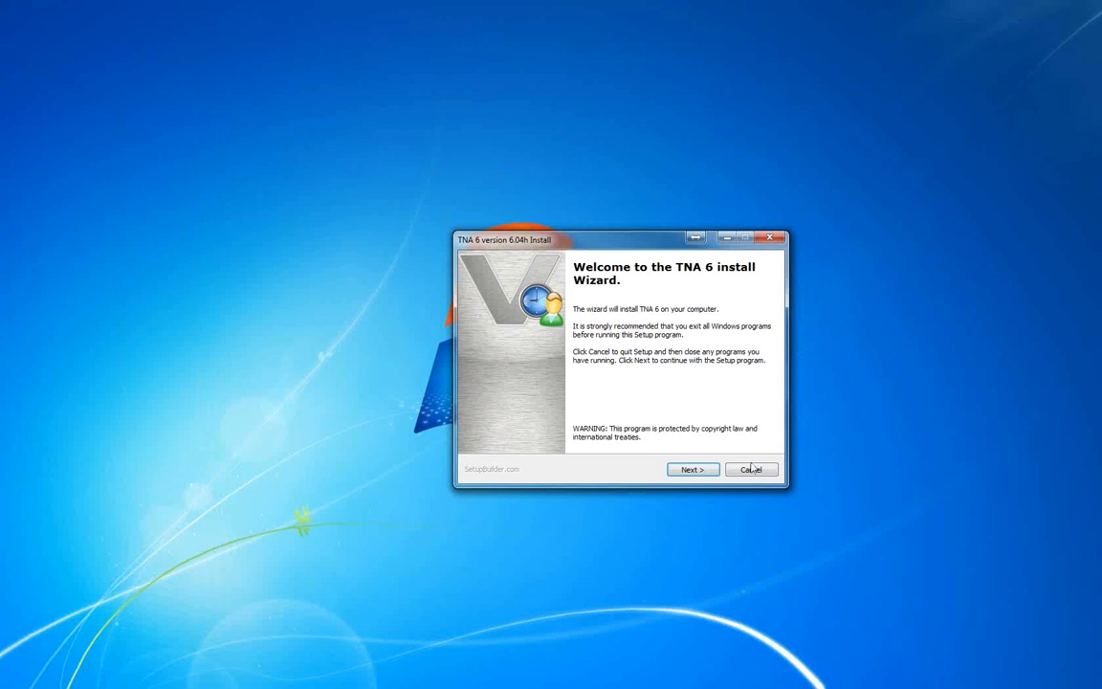
click(692, 469)
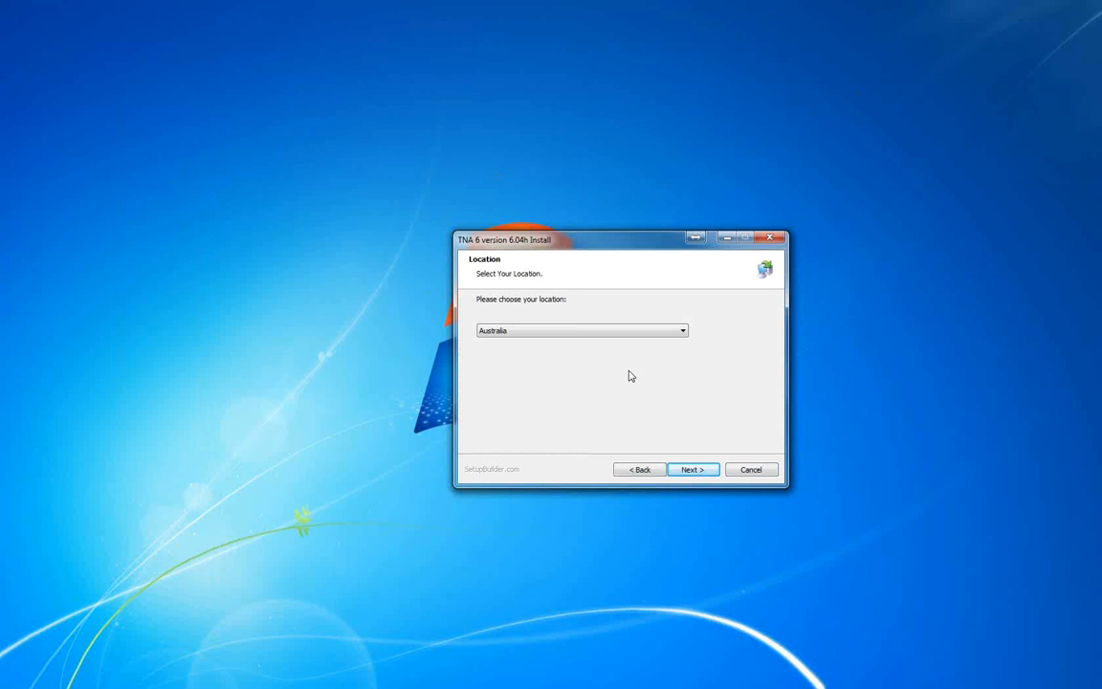
Choose Other as the location and Simple as the install type in the setup wizard
click(683, 331)
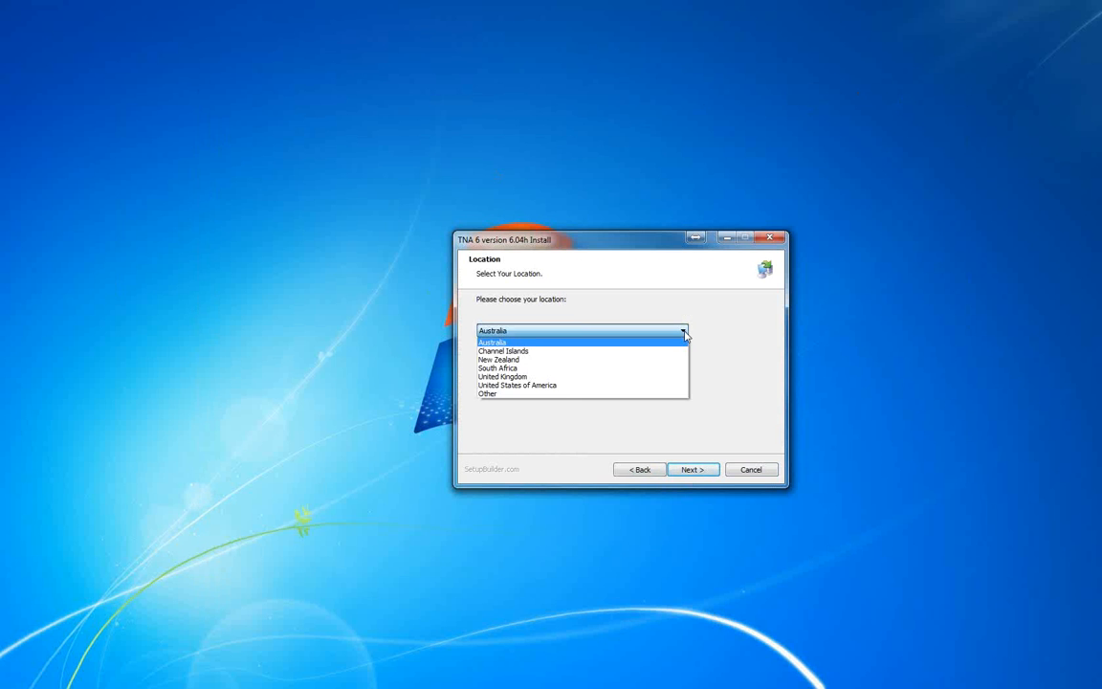
click(633, 395)
click(695, 468)
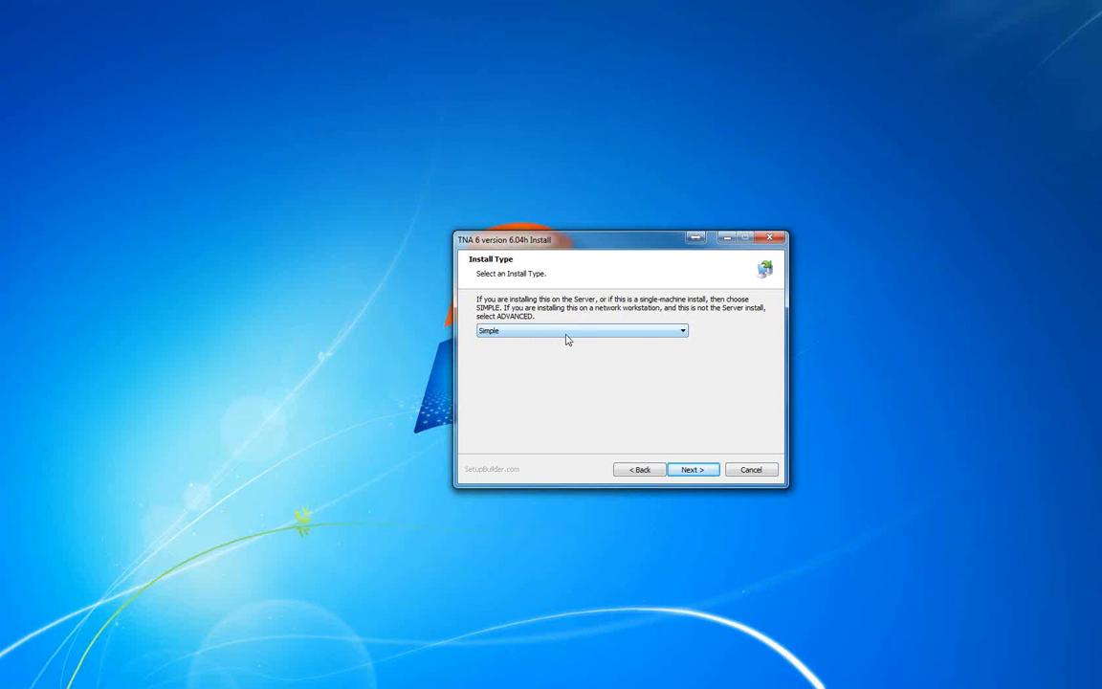
click(683, 331)
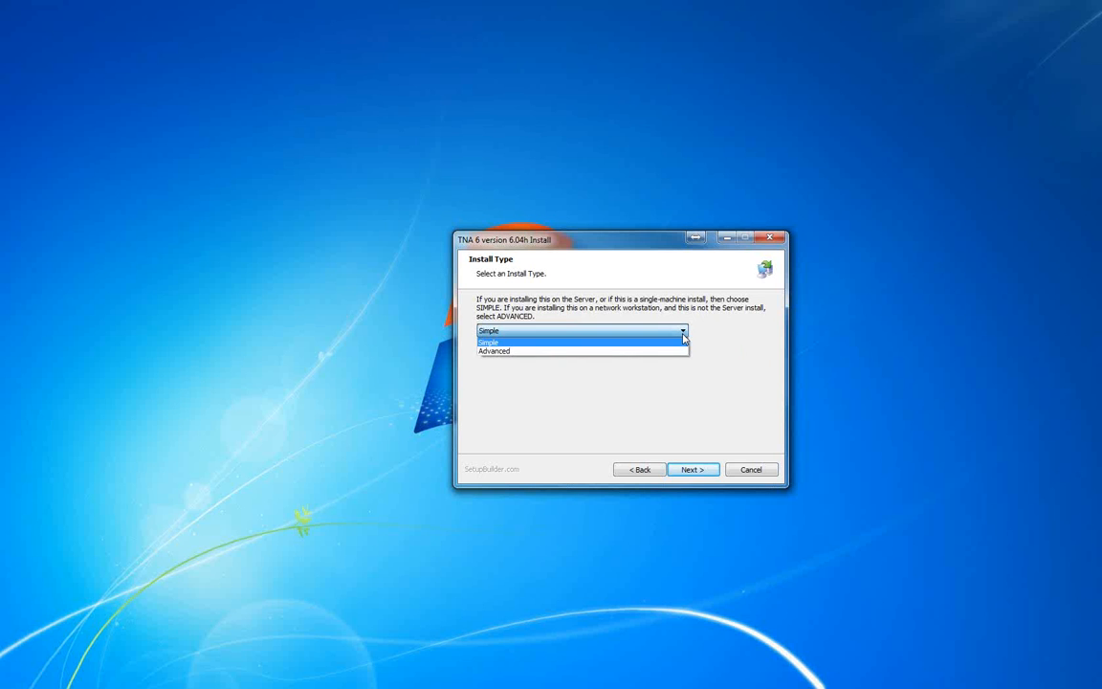
click(507, 345)
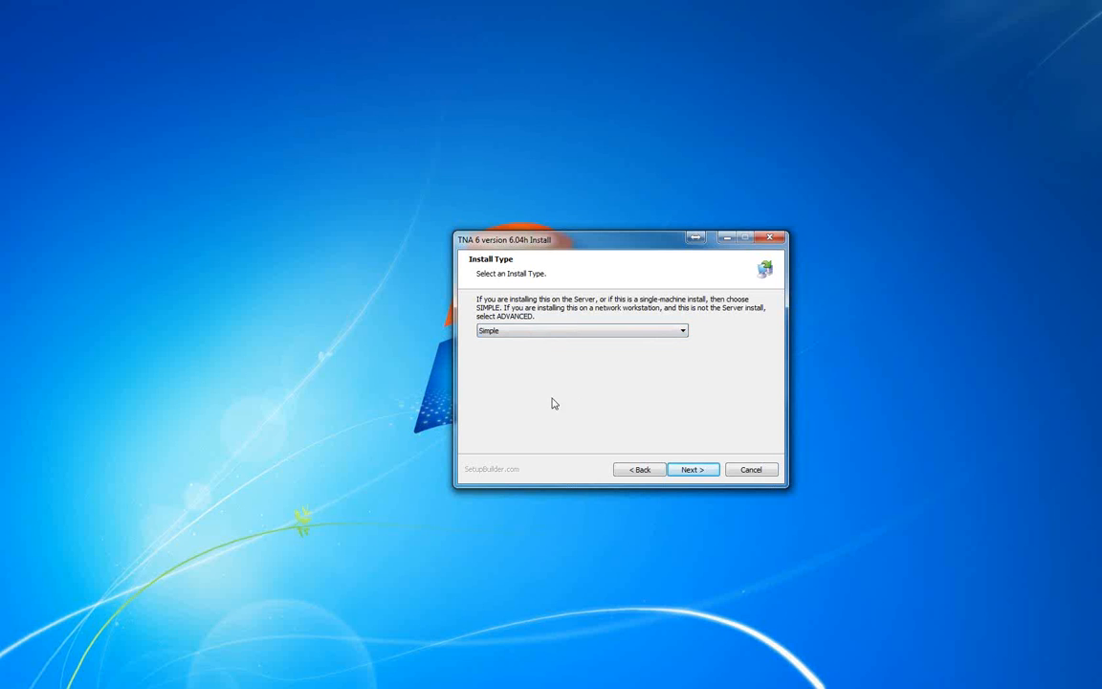
click(696, 470)
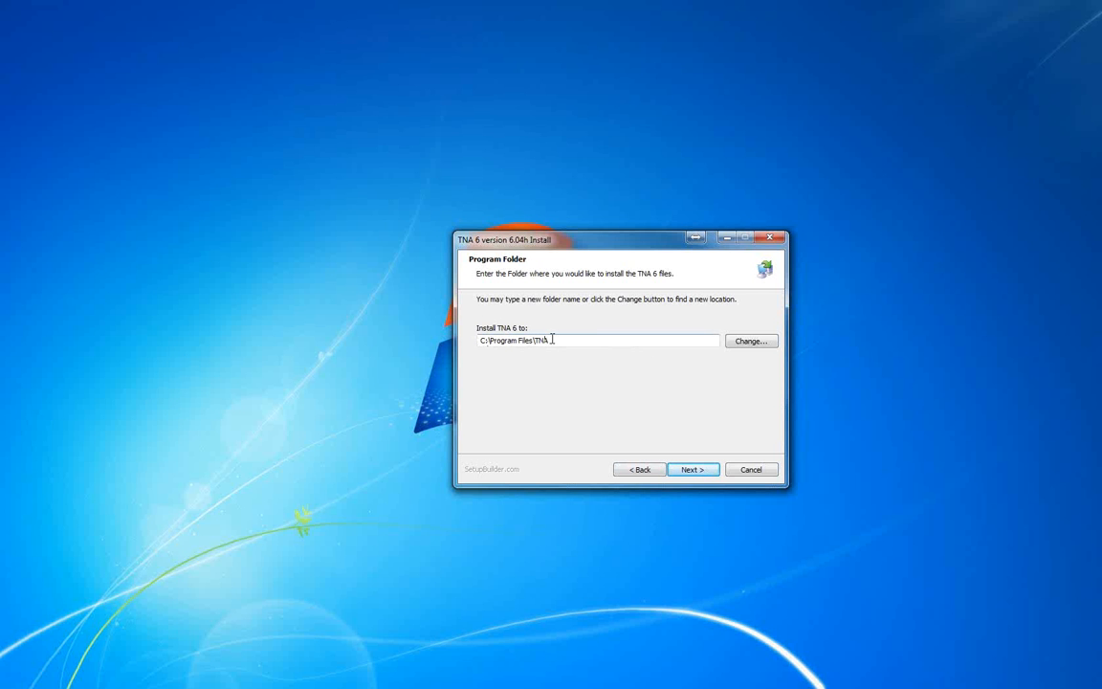
Create a folder named TNA Program on Local Disk (C:) and use it as the program's install folder
click(765, 346)
click(507, 376)
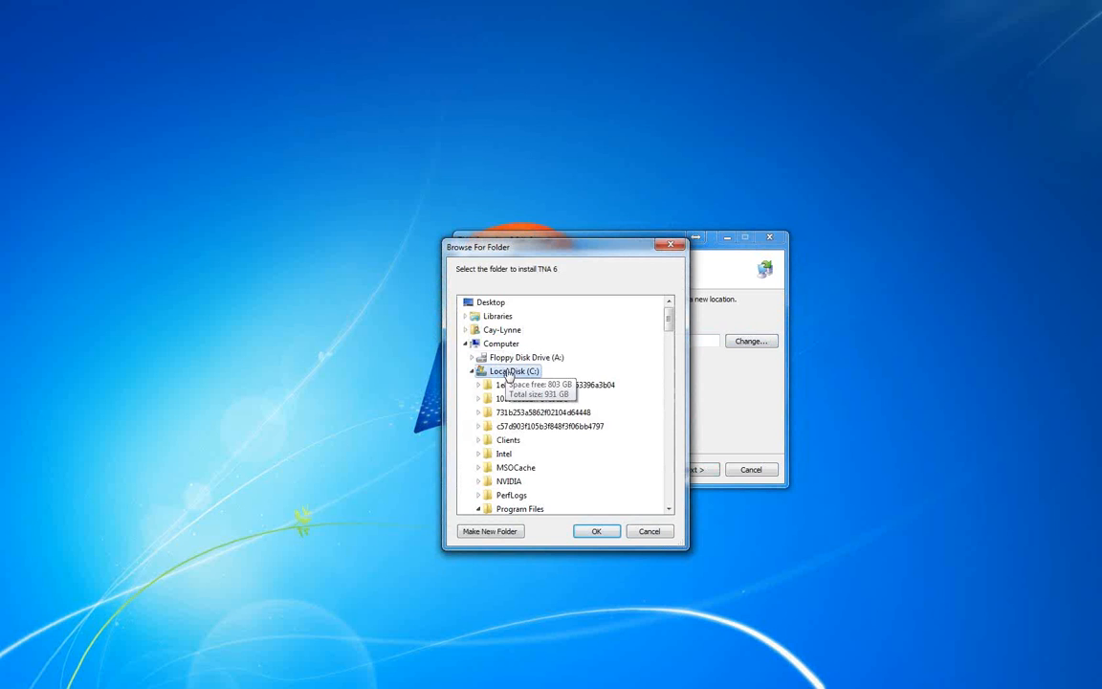
drag(521, 246, 521, 211)
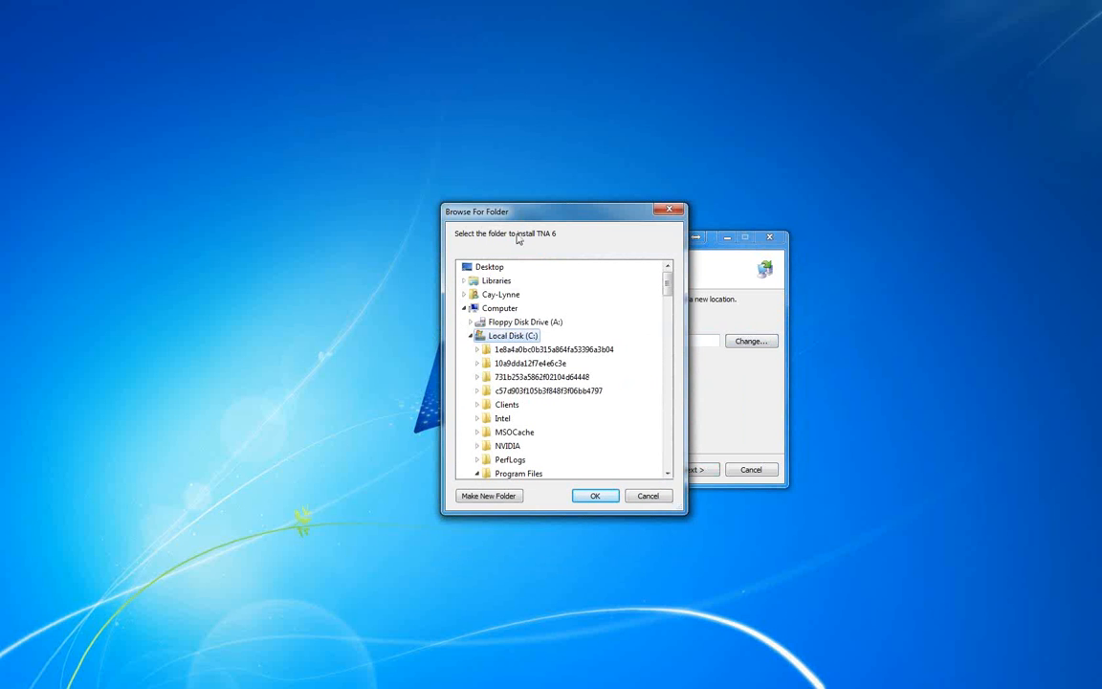
click(485, 495)
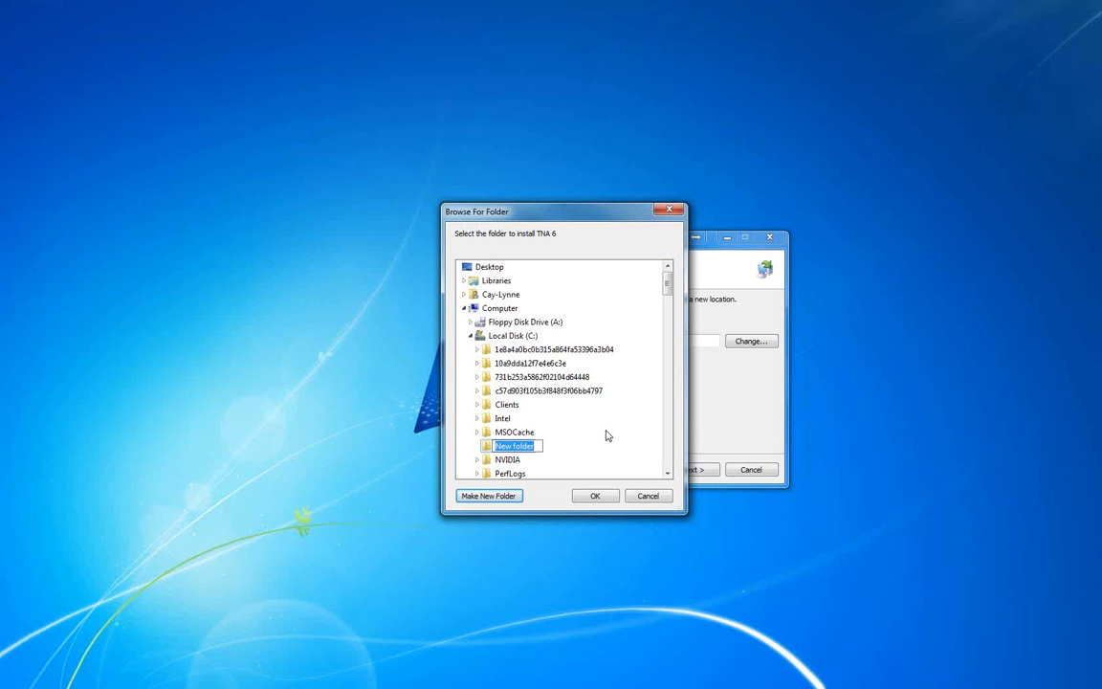
text(TNA Program)
key(Return)
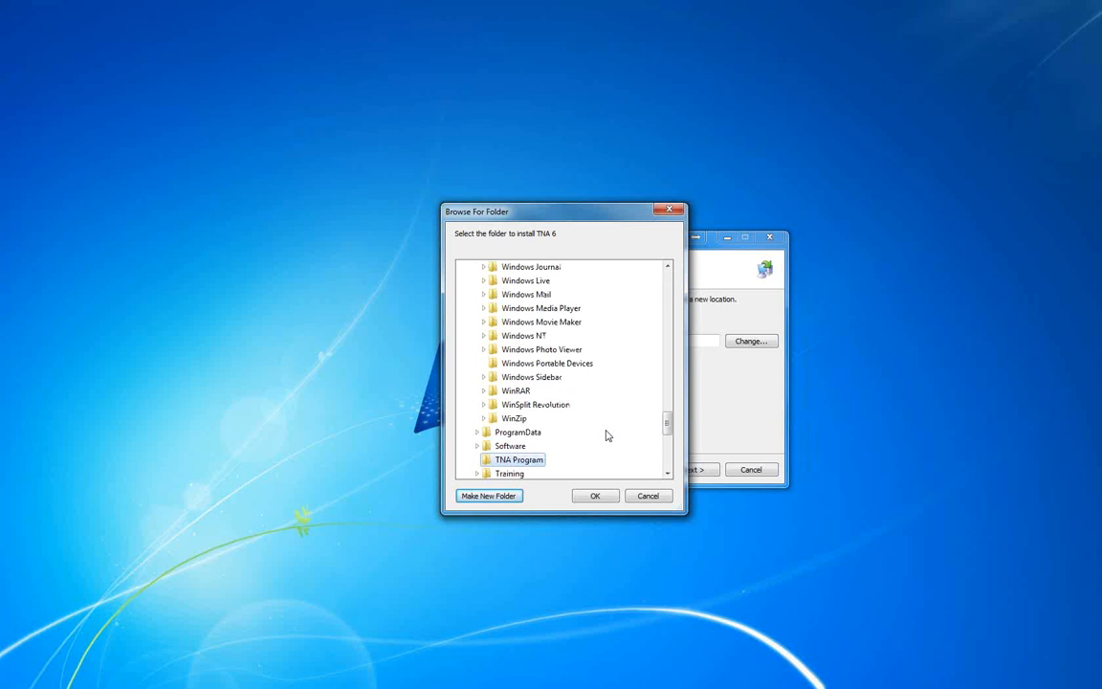
click(593, 497)
click(594, 498)
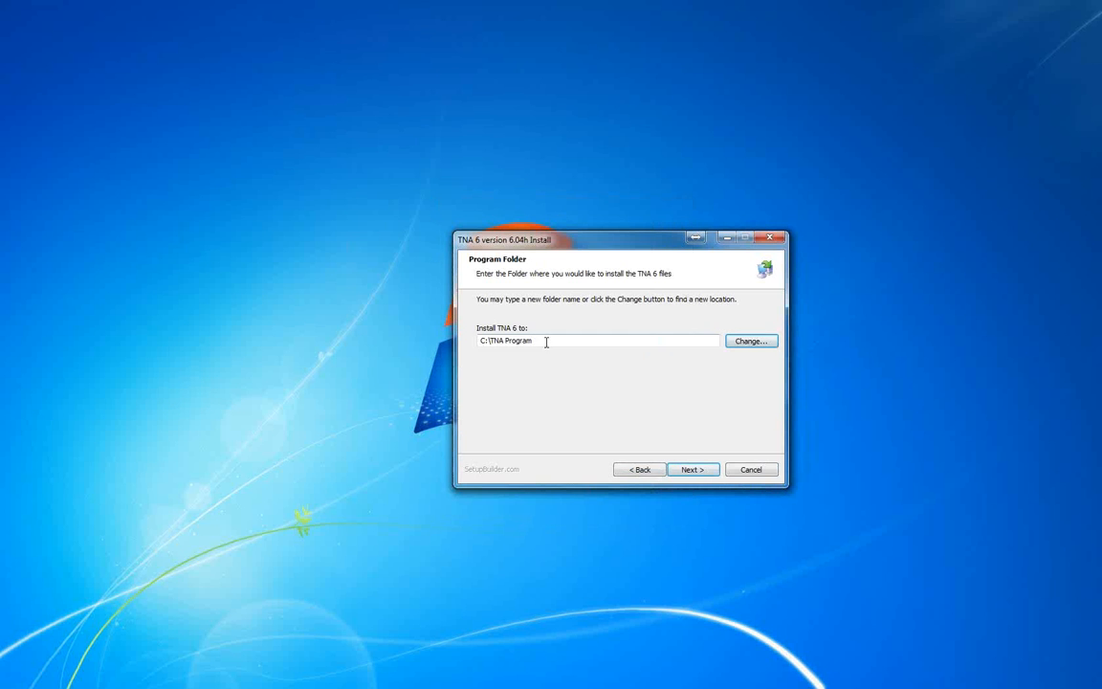
Accept the program folder and set the data files directory to C:\TNA Program\Data, reusing the program folder's path
drag(546, 339, 432, 344)
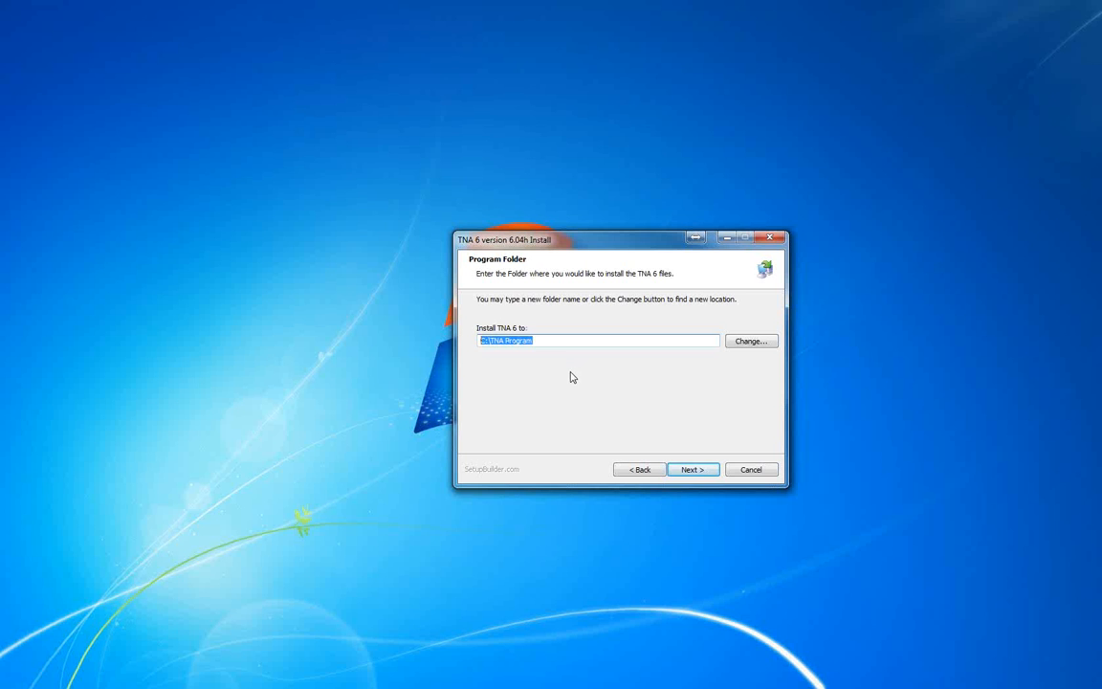
click(691, 470)
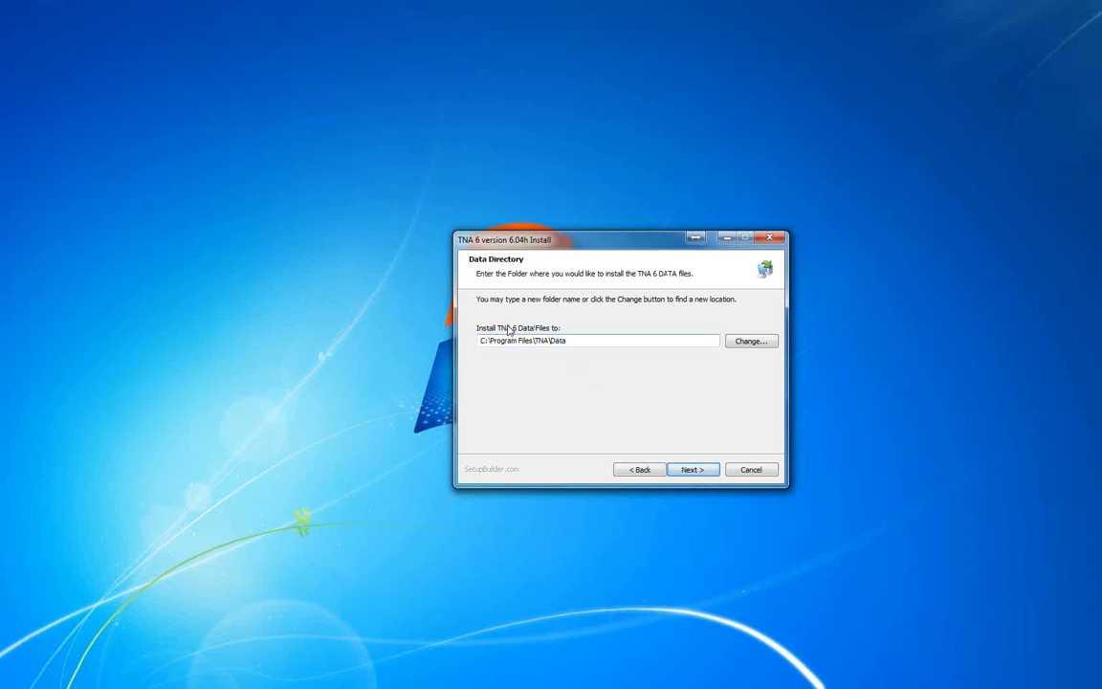
drag(580, 341, 430, 341)
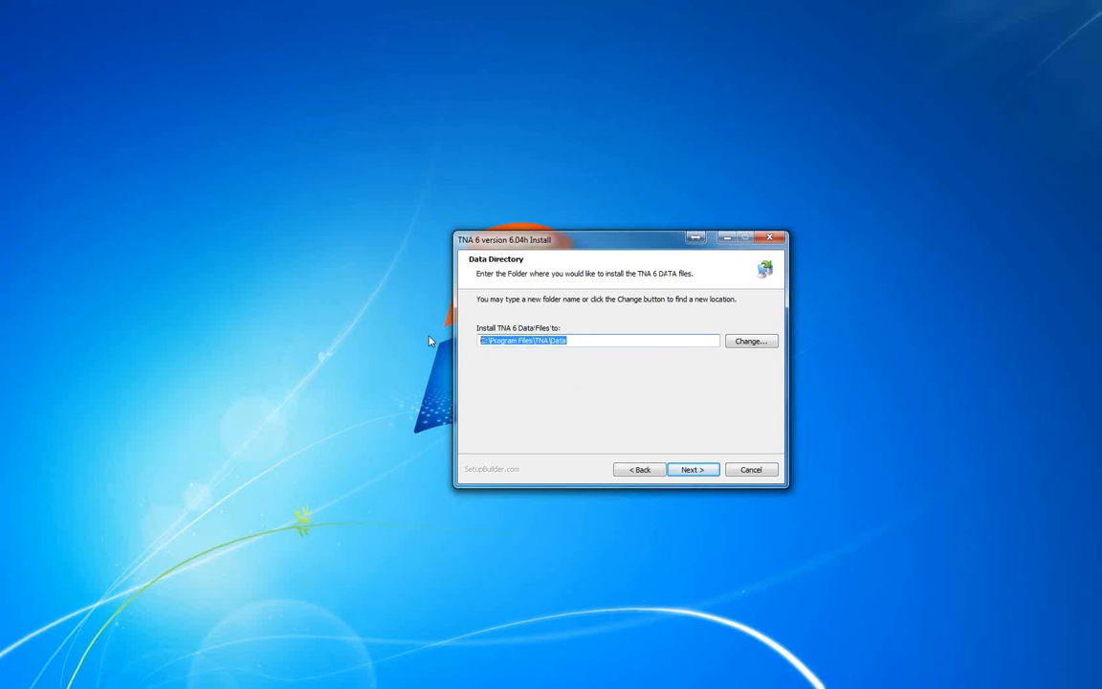
text(C:\TNA Program)
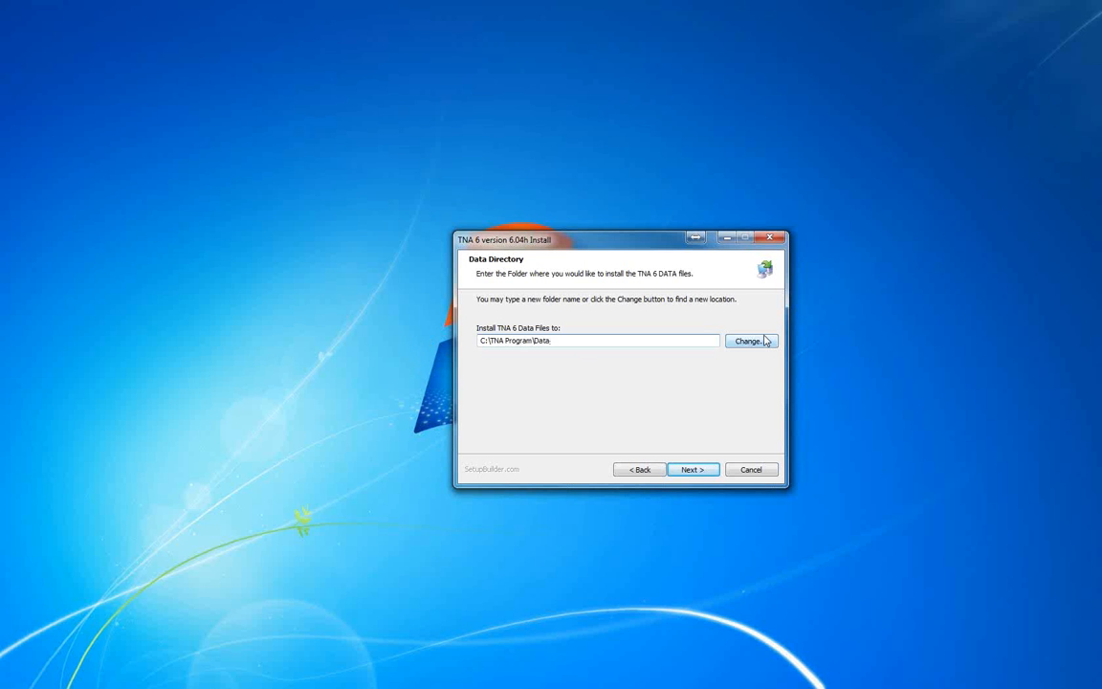
click(616, 344)
click(693, 469)
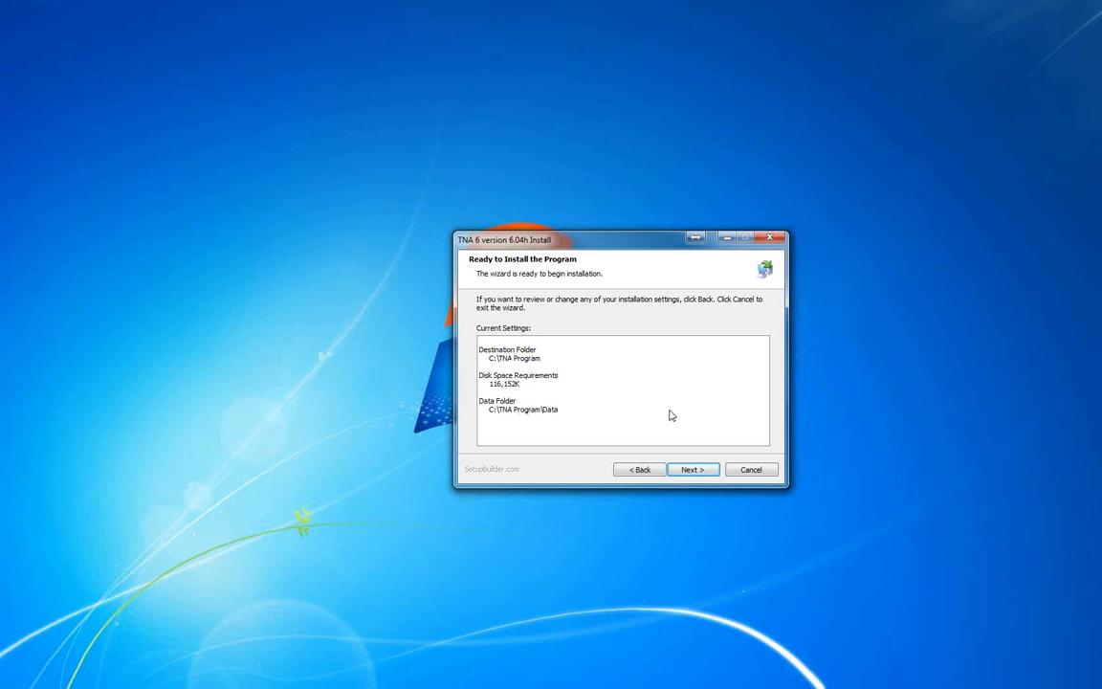
Run the TNA 6 installation with the chosen folders and finish the setup wizard
click(697, 472)
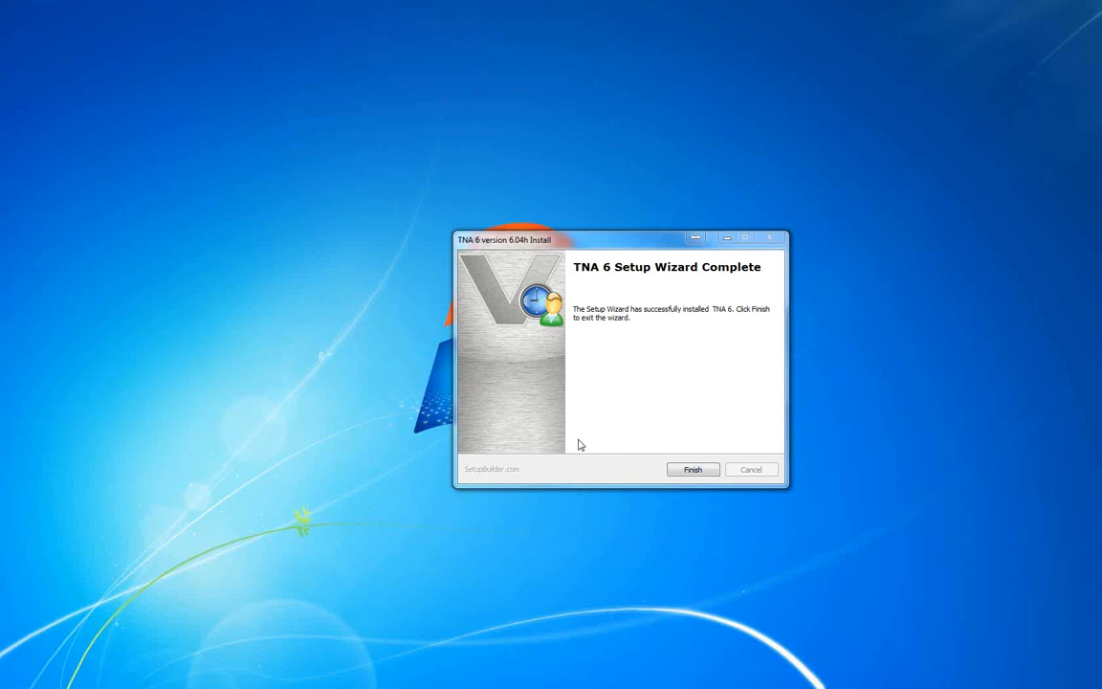
click(701, 469)
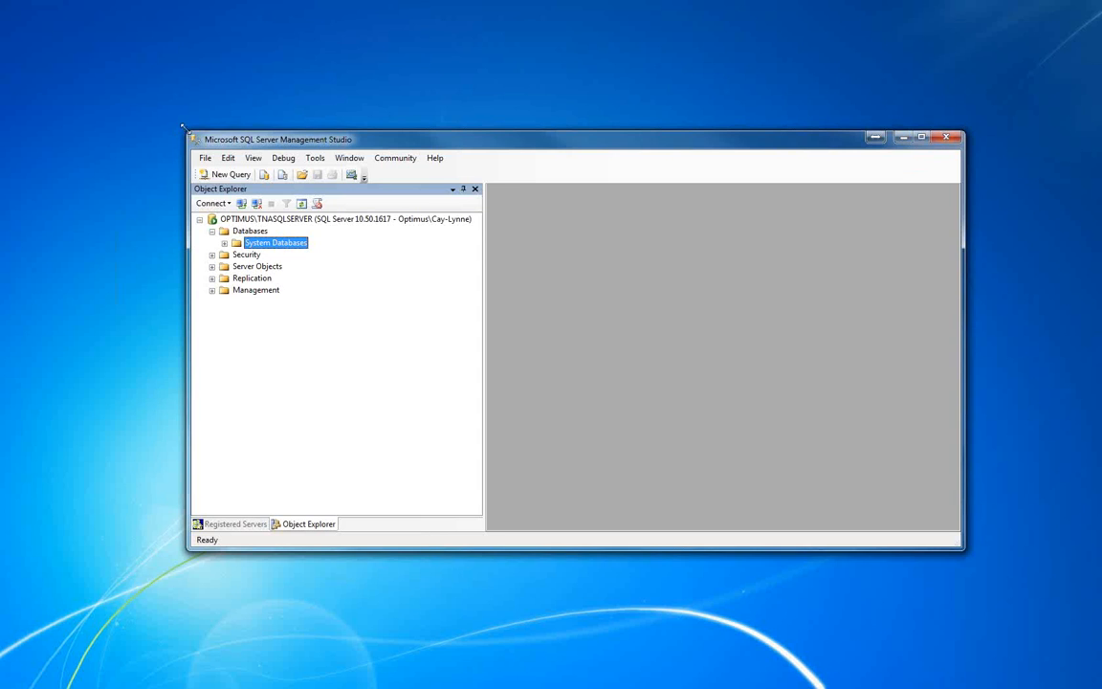
In Microsoft SQL Server Management Studio, enlarge the window and start a new database named TNA
drag(184, 130, 146, 52)
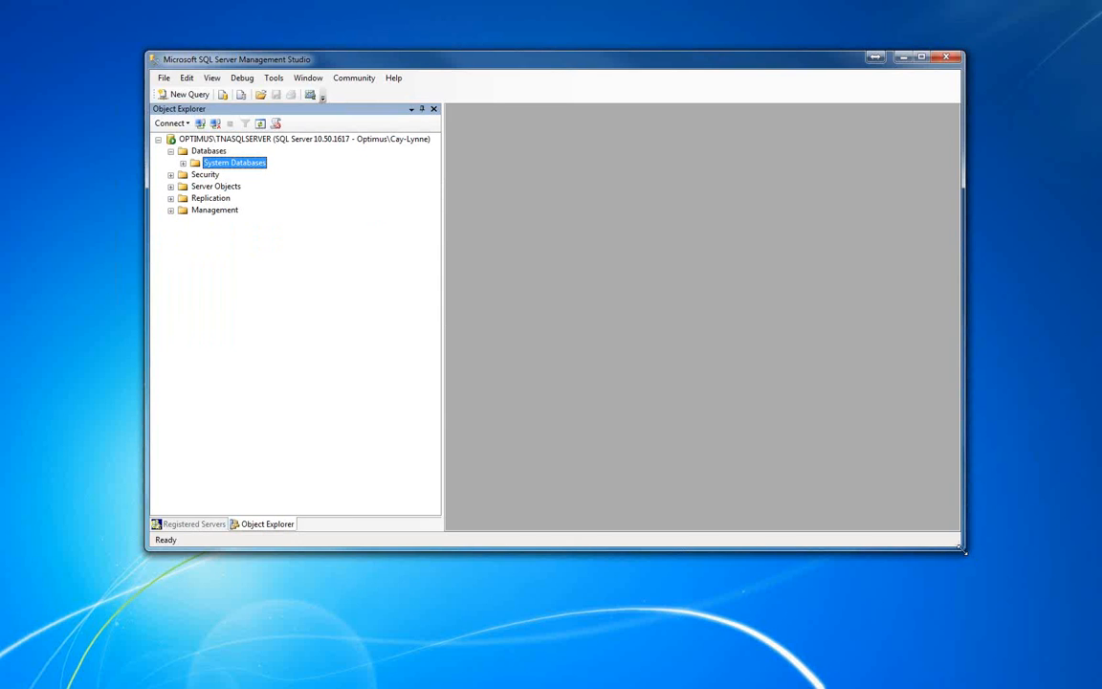
drag(968, 556, 1020, 632)
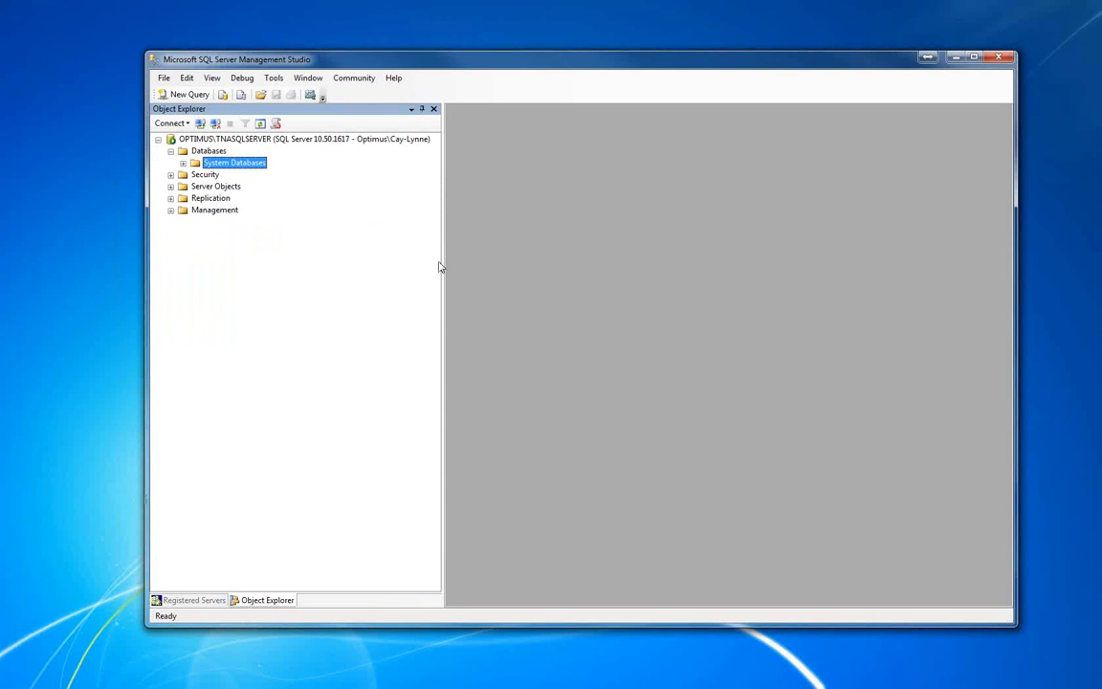
click(205, 152)
right_click(204, 156)
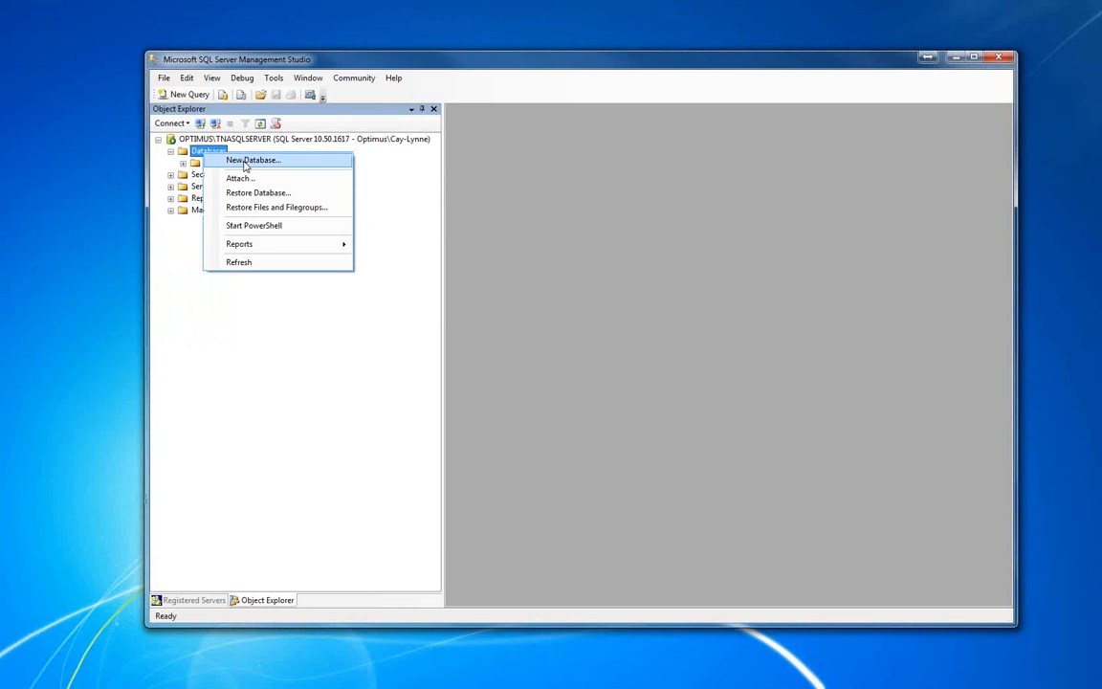
click(247, 161)
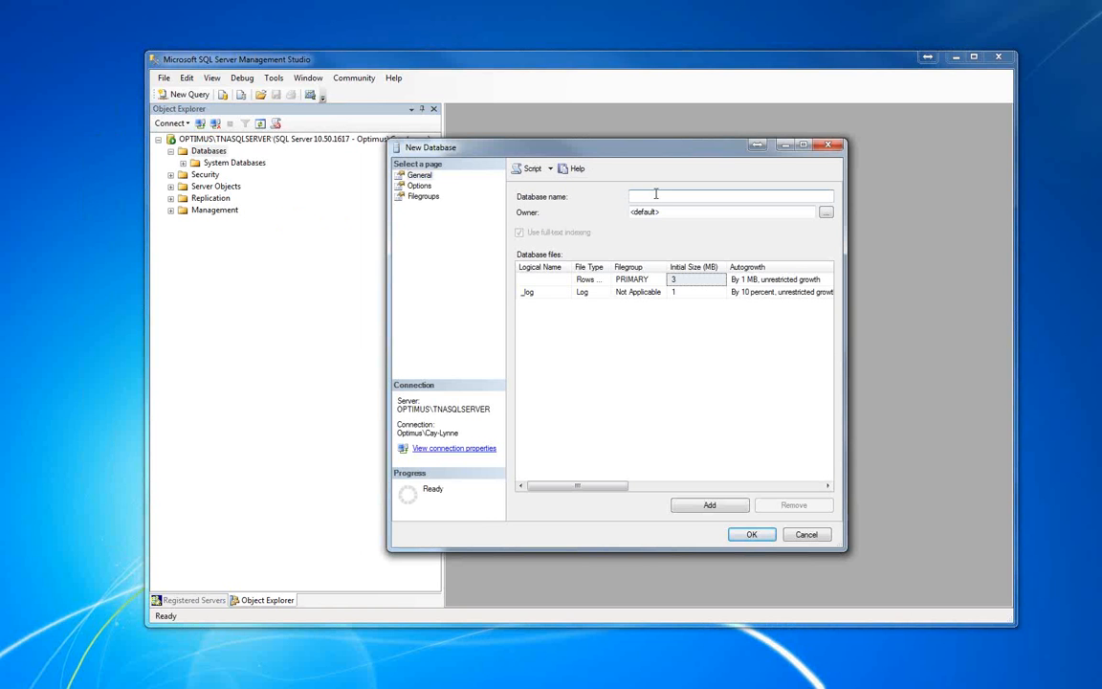
text(TNA)
Set the new database's collation to Latin1_General_CI_AS and create the database
click(420, 186)
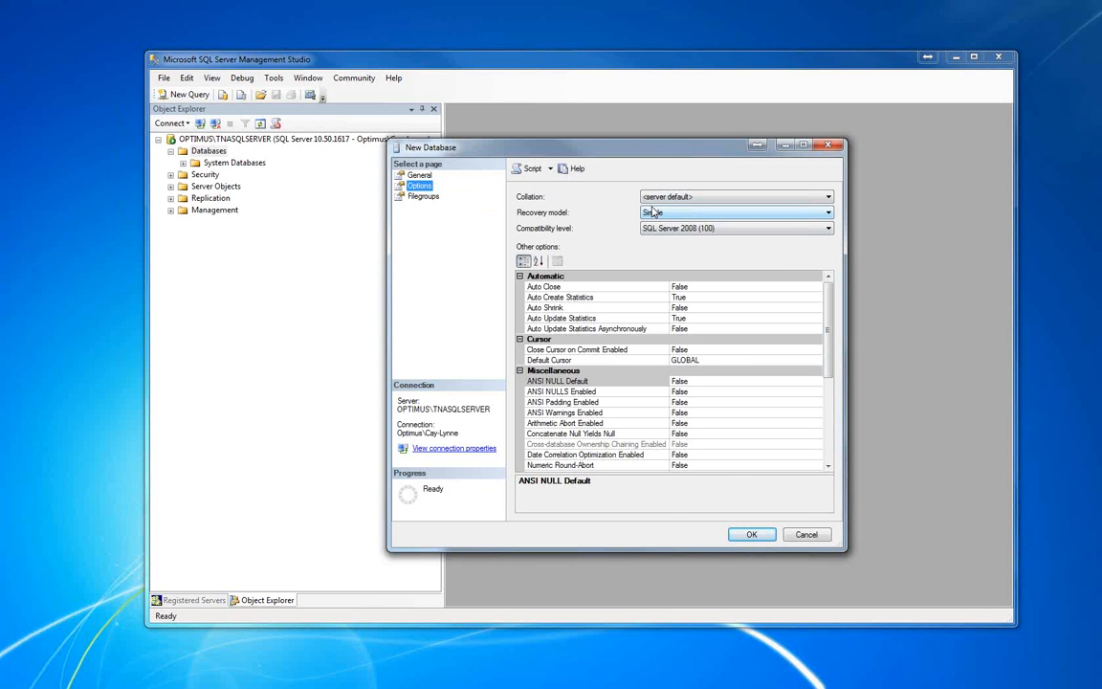
click(827, 197)
key(l)
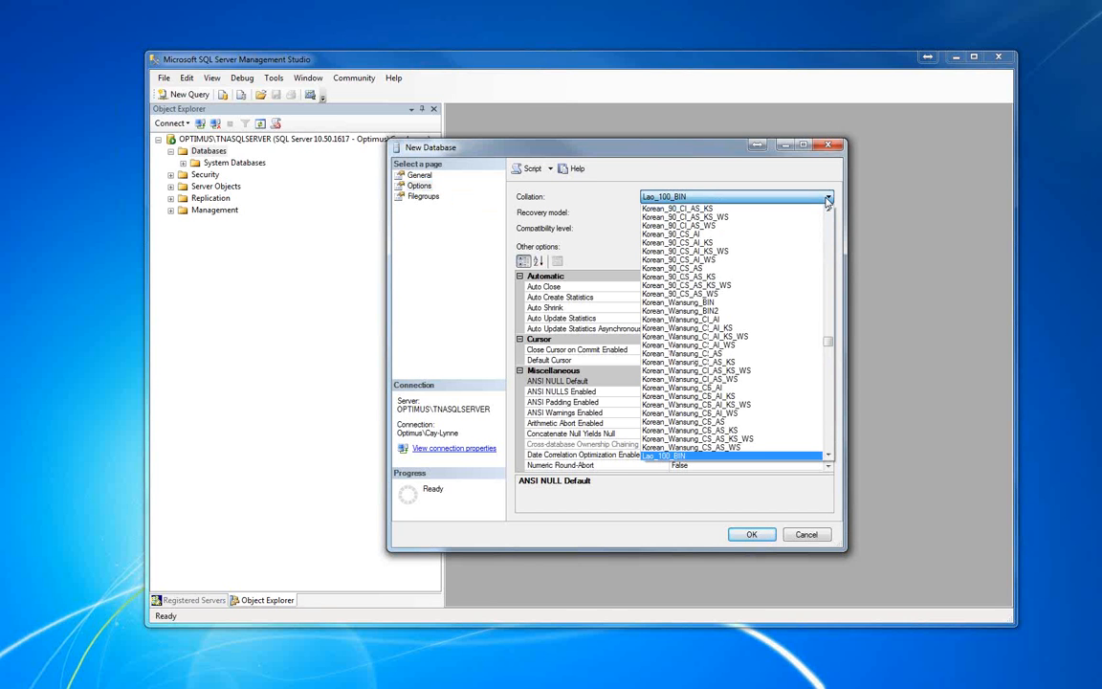
scroll(816, 276, down, 5)
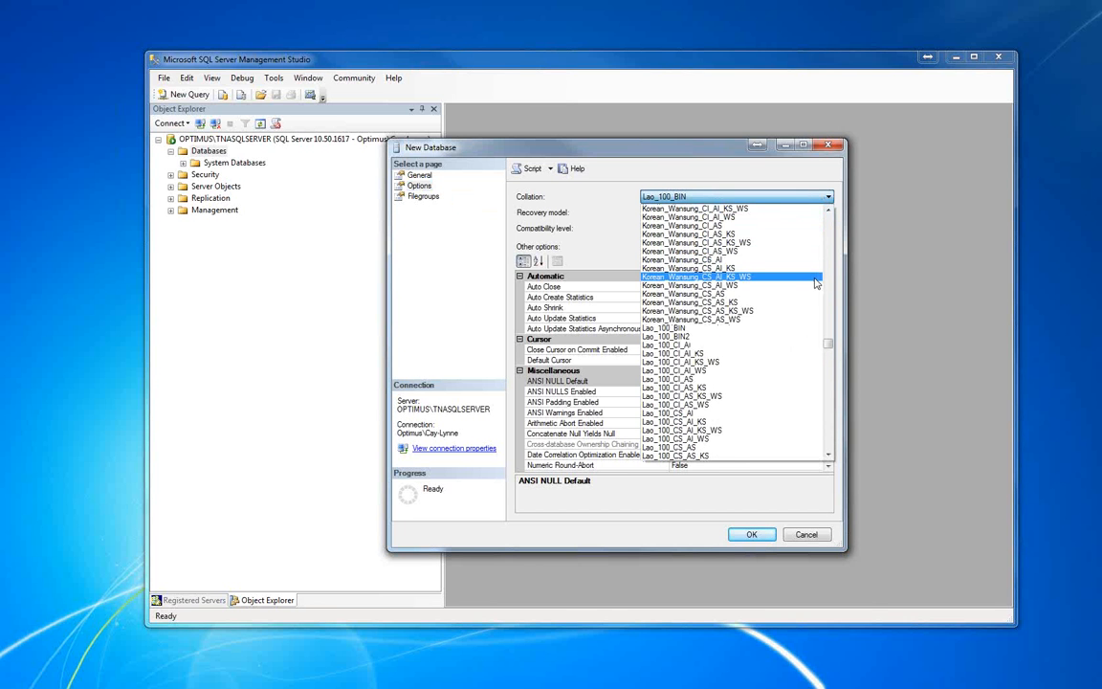
scroll(815, 281, down, 6)
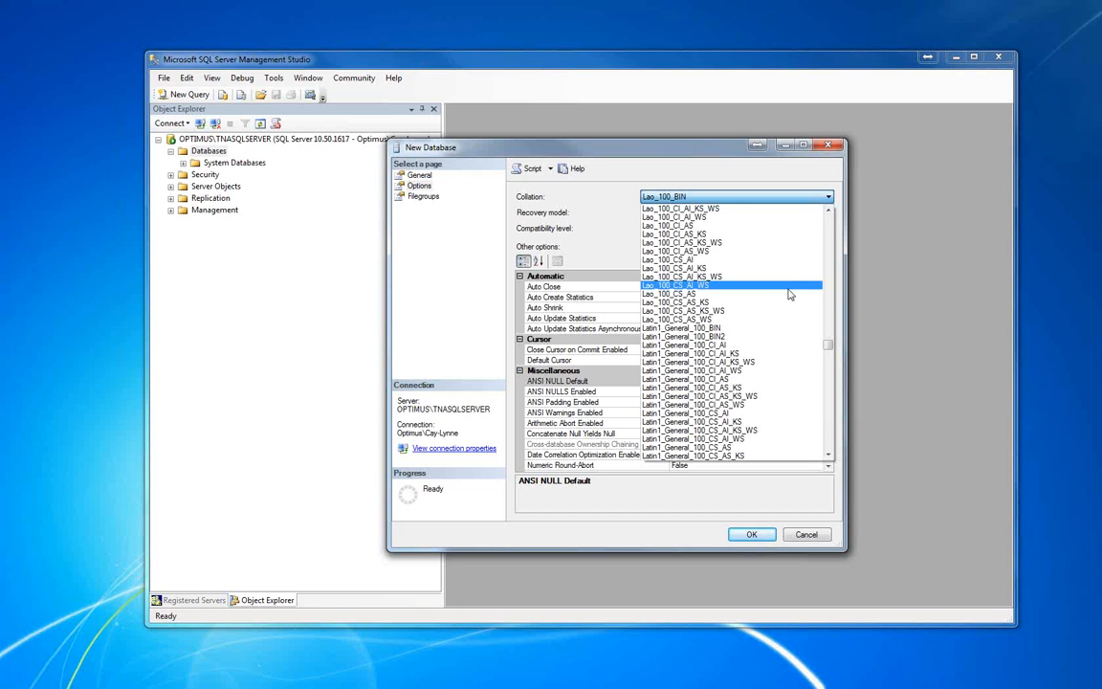
scroll(785, 304, down, 1)
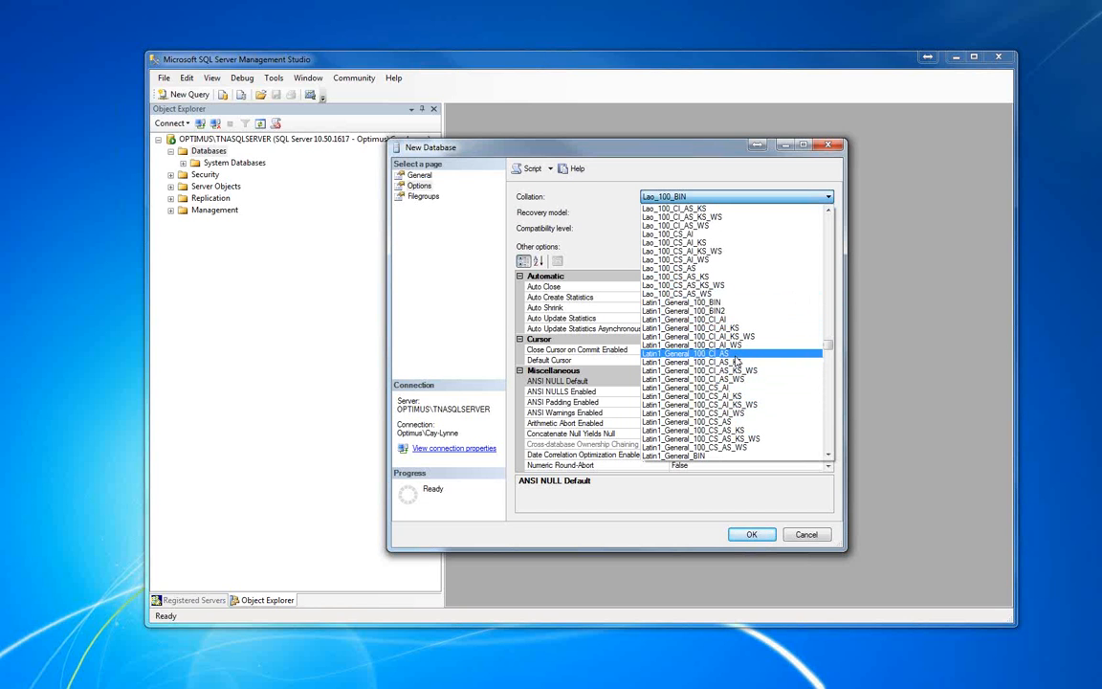
scroll(737, 361, down, 3)
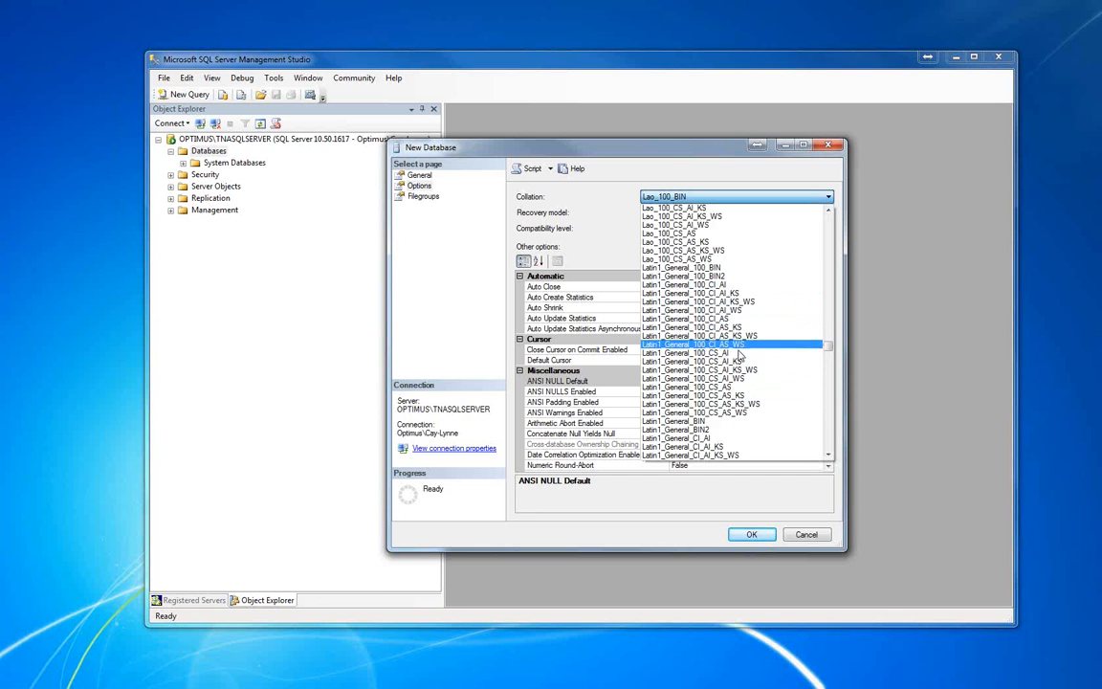
scroll(739, 362, down, 1)
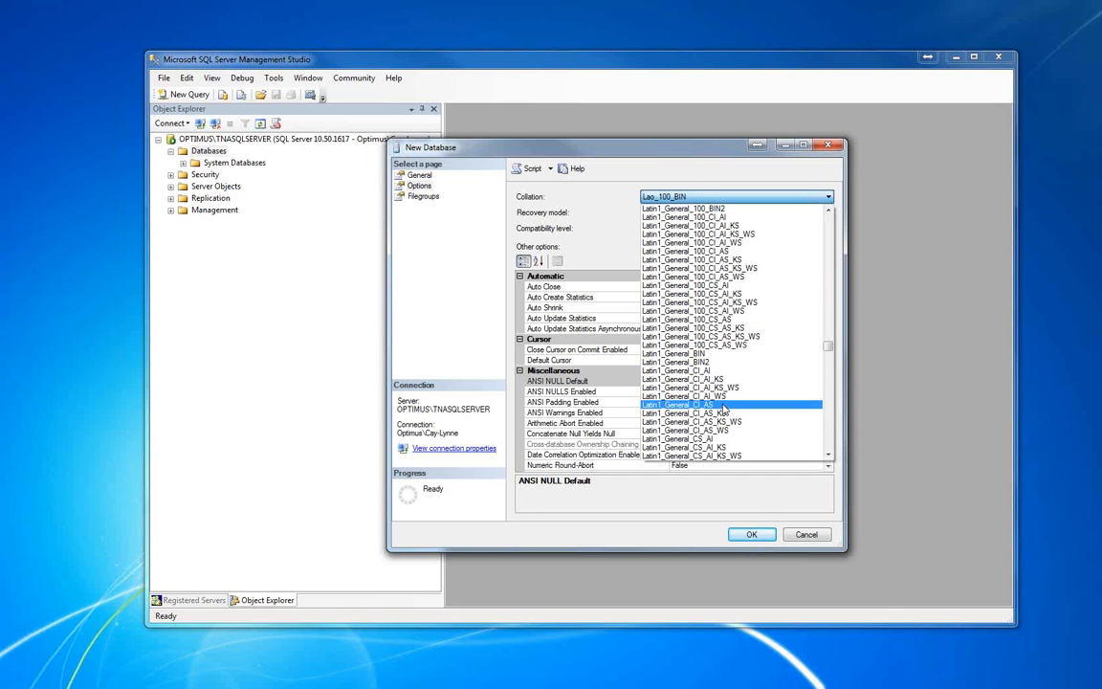
click(725, 409)
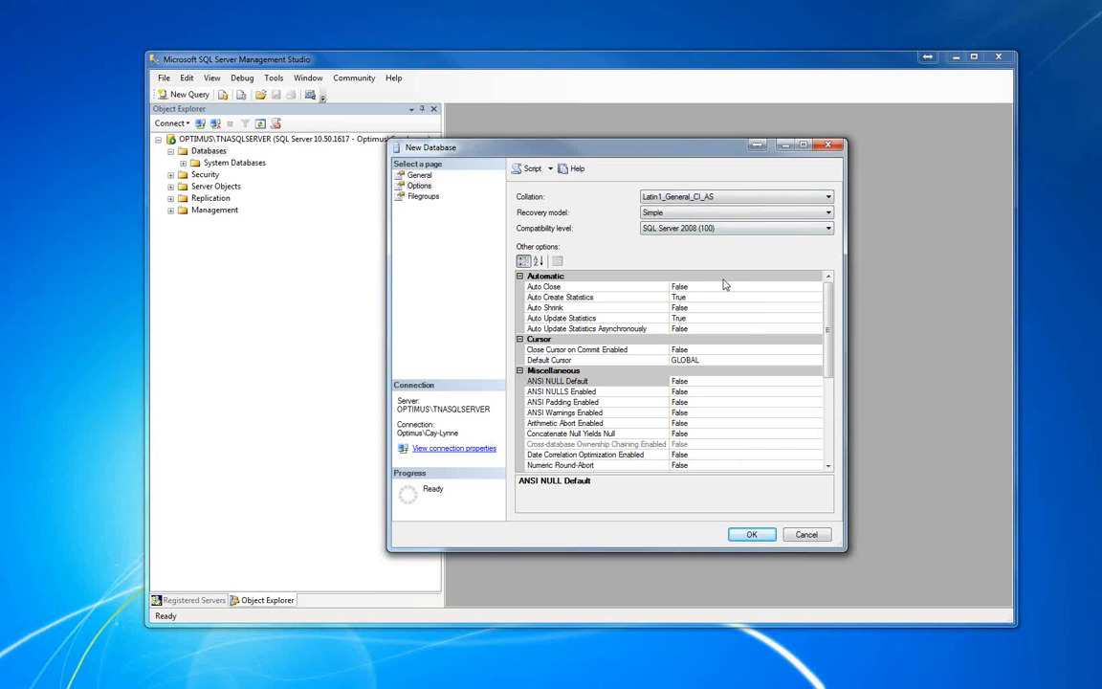
click(752, 535)
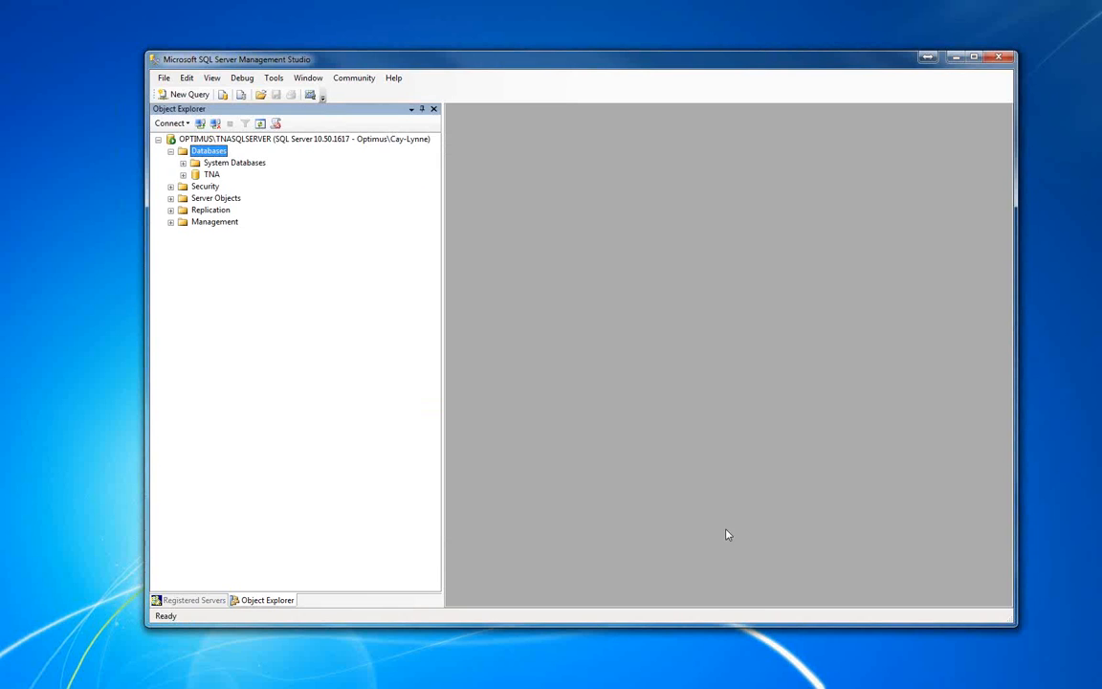
Start a new login named TNAUser under the server's security logins
click(214, 175)
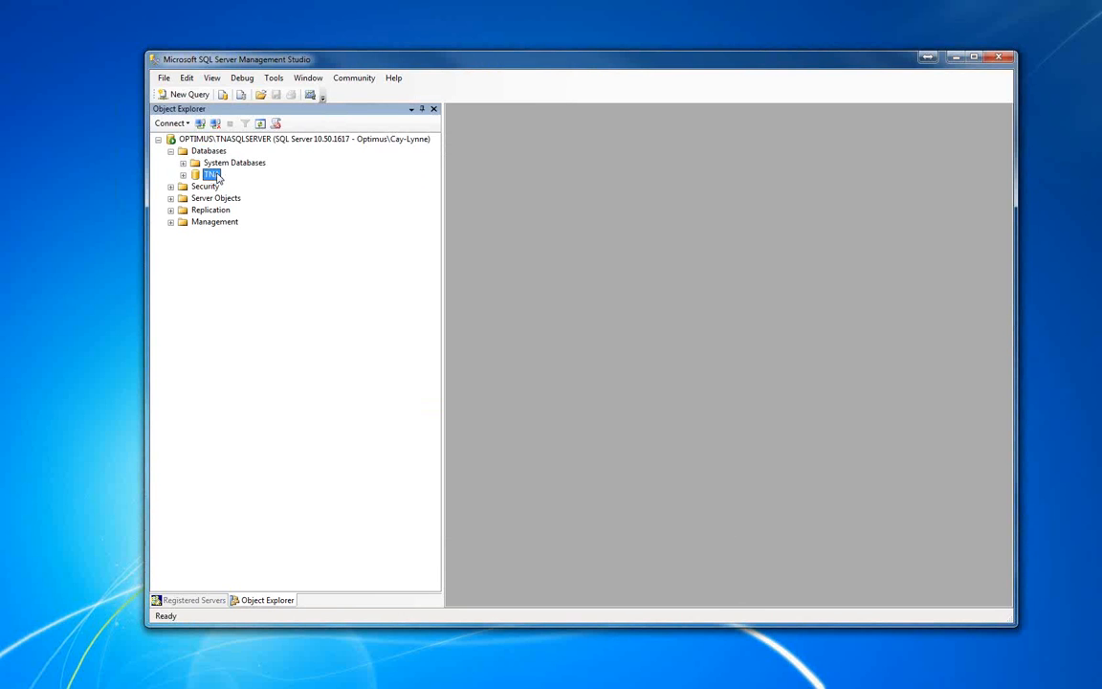
click(170, 187)
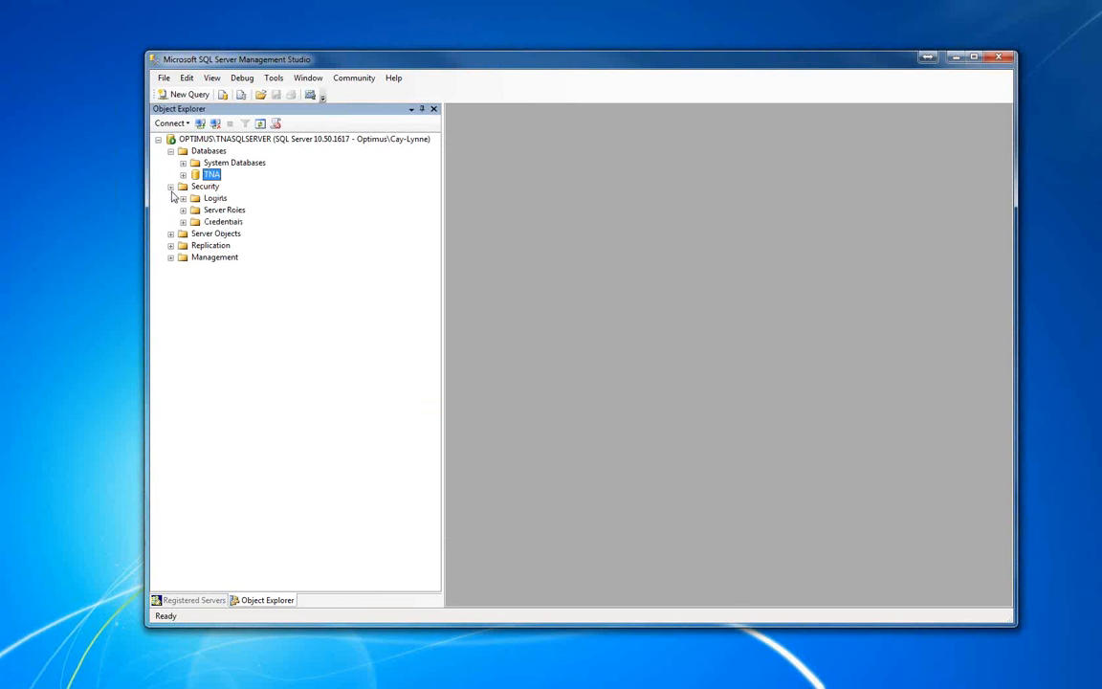
click(182, 198)
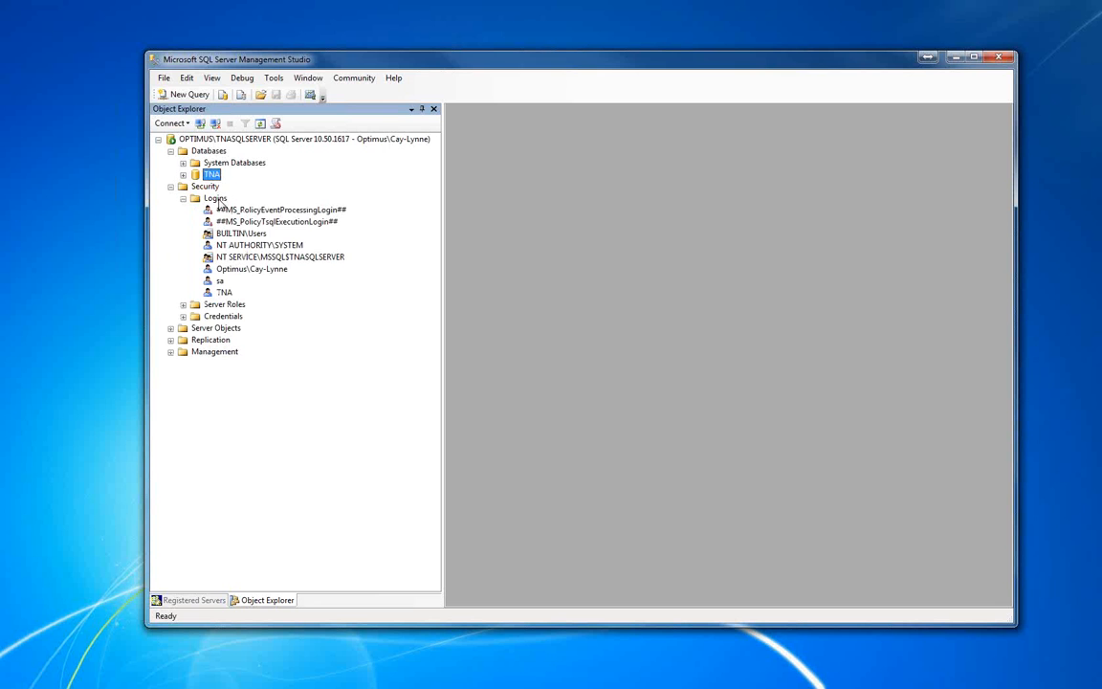
right_click(219, 204)
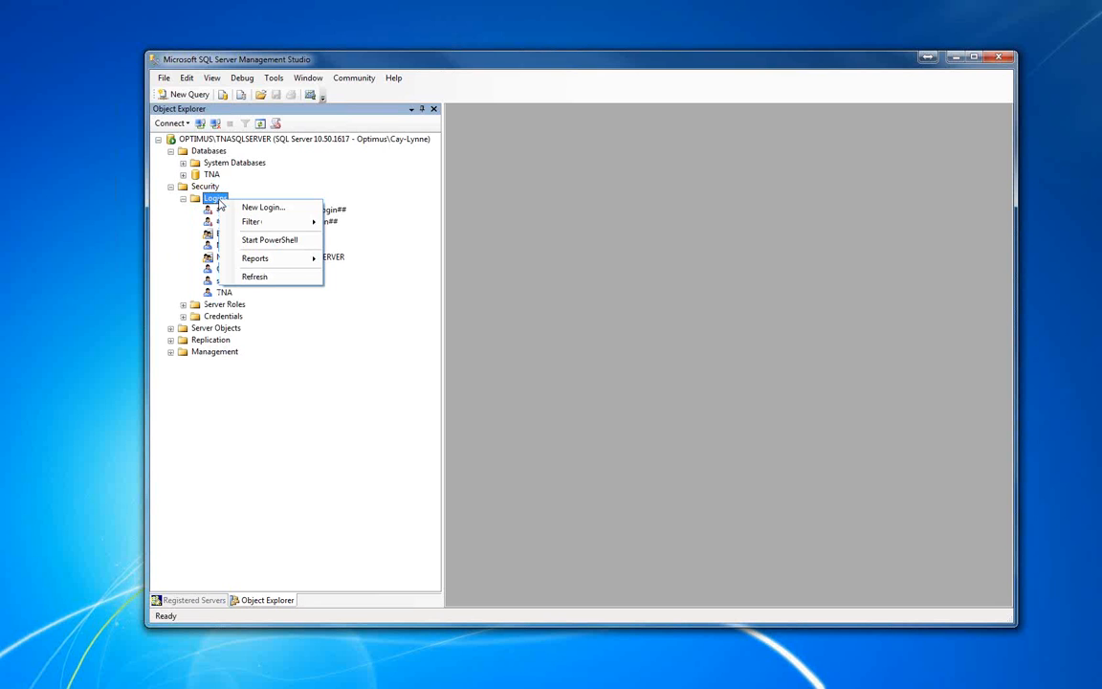
click(276, 208)
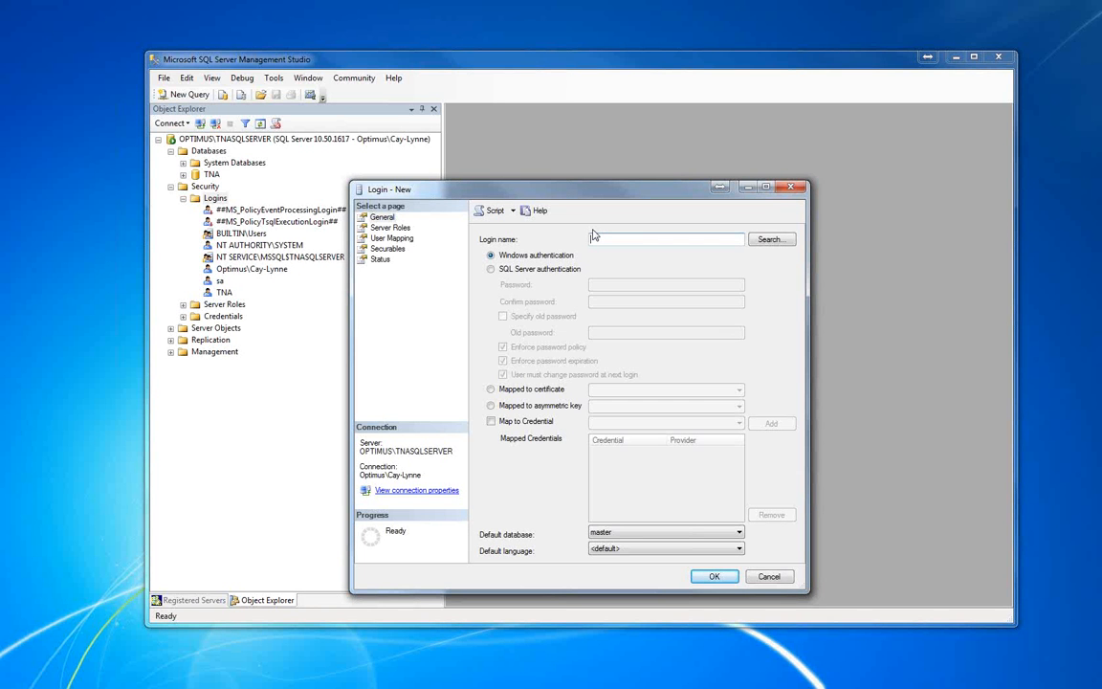
text(TNAUser)
Give the login SQL Server authentication, enter and confirm its password, and turn off password policy enforcement
click(491, 270)
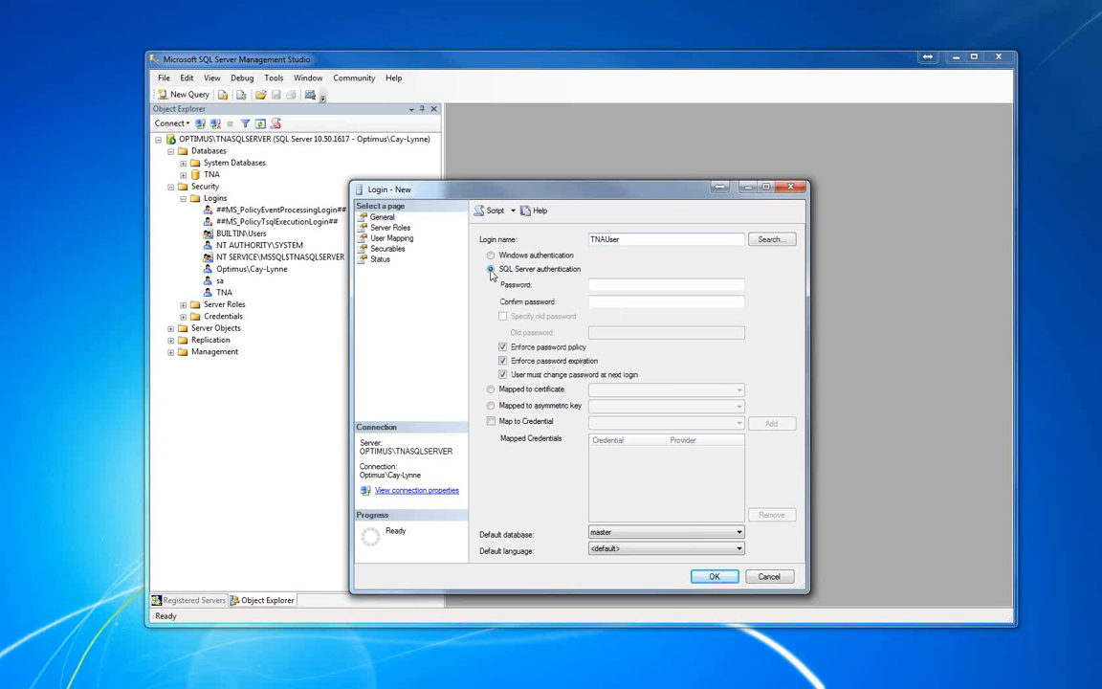
click(603, 284)
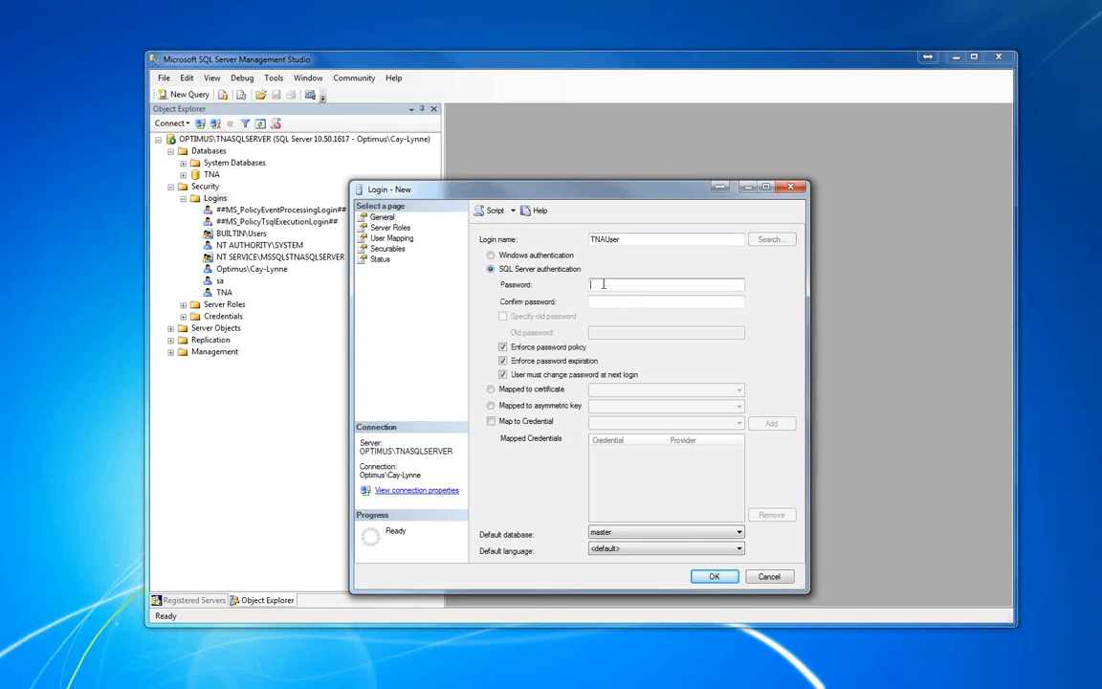
text(password)
key(Tab)
text(password)
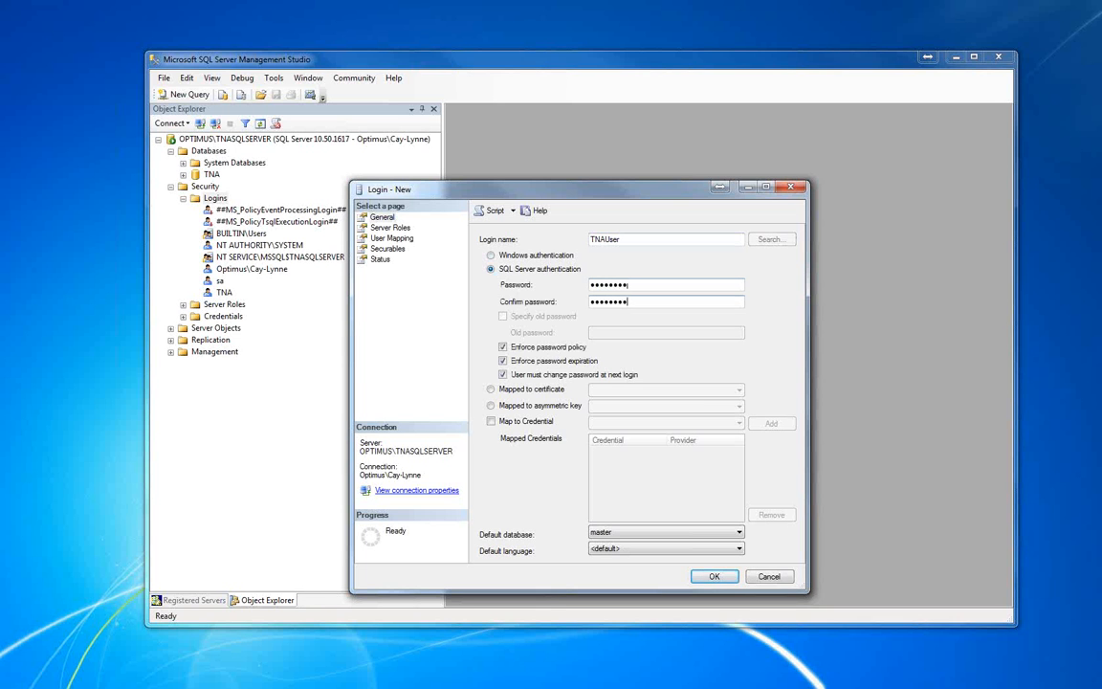
click(503, 348)
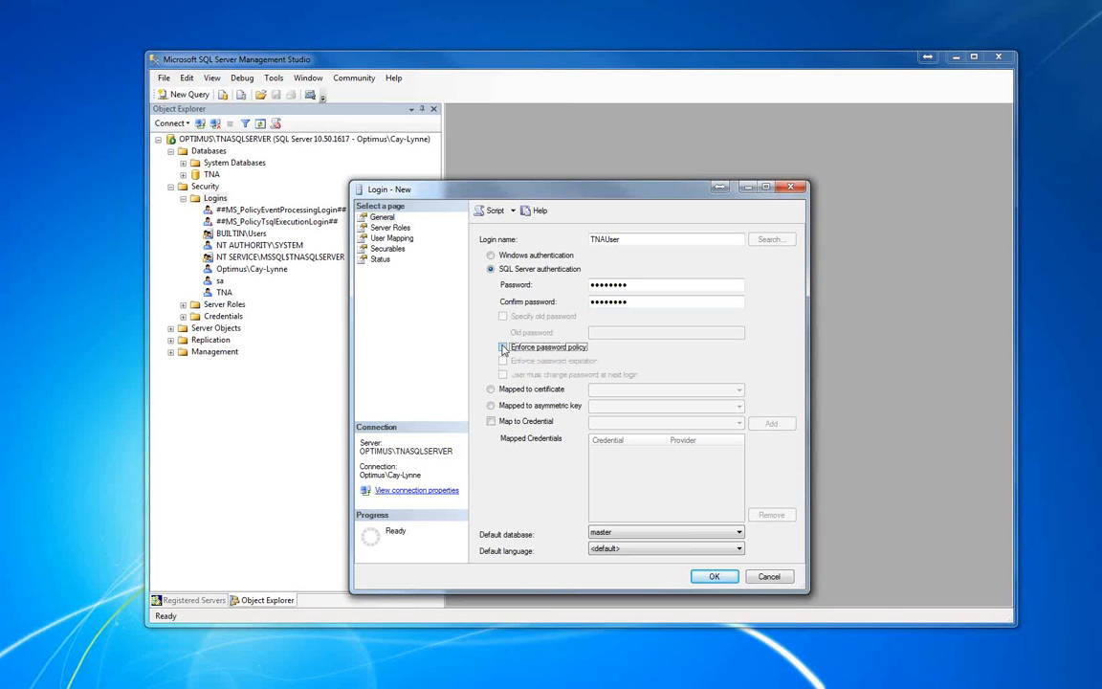
Grant the new login the bulkadmin, dbcreator and securityadmin server roles
click(385, 228)
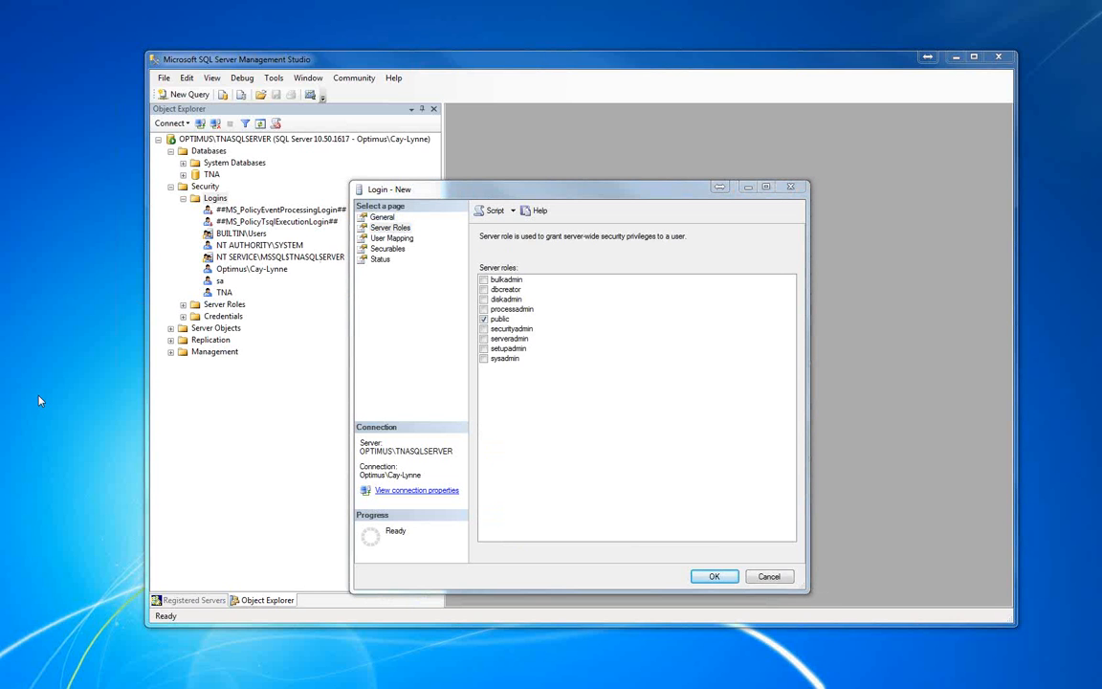
click(483, 281)
click(483, 290)
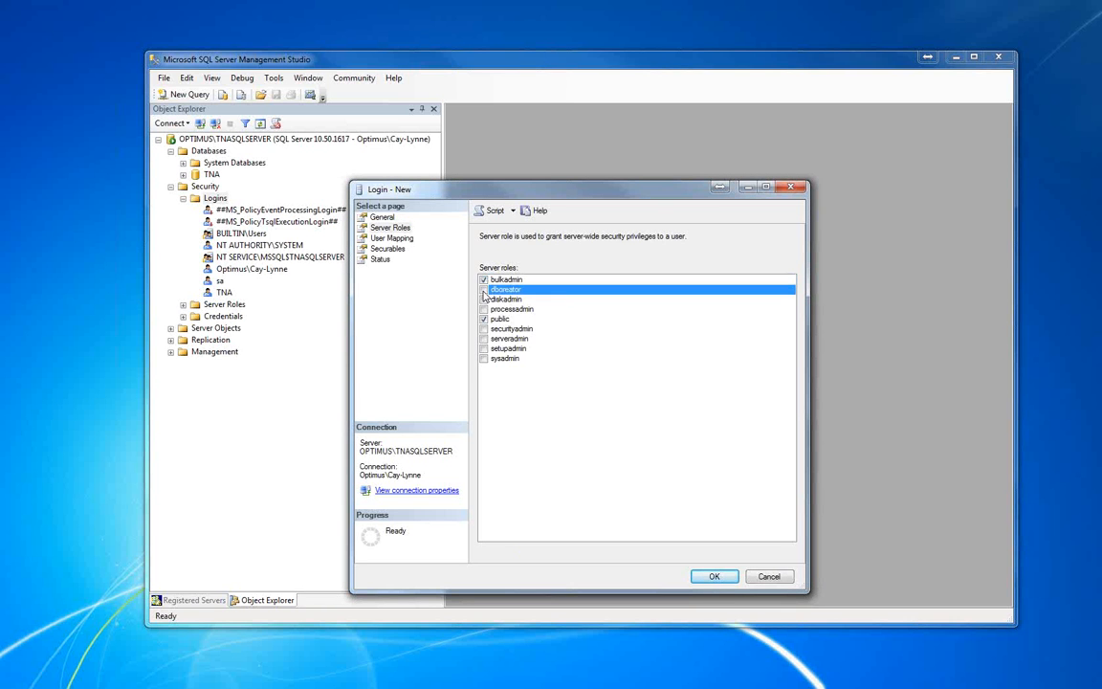
click(483, 290)
click(482, 329)
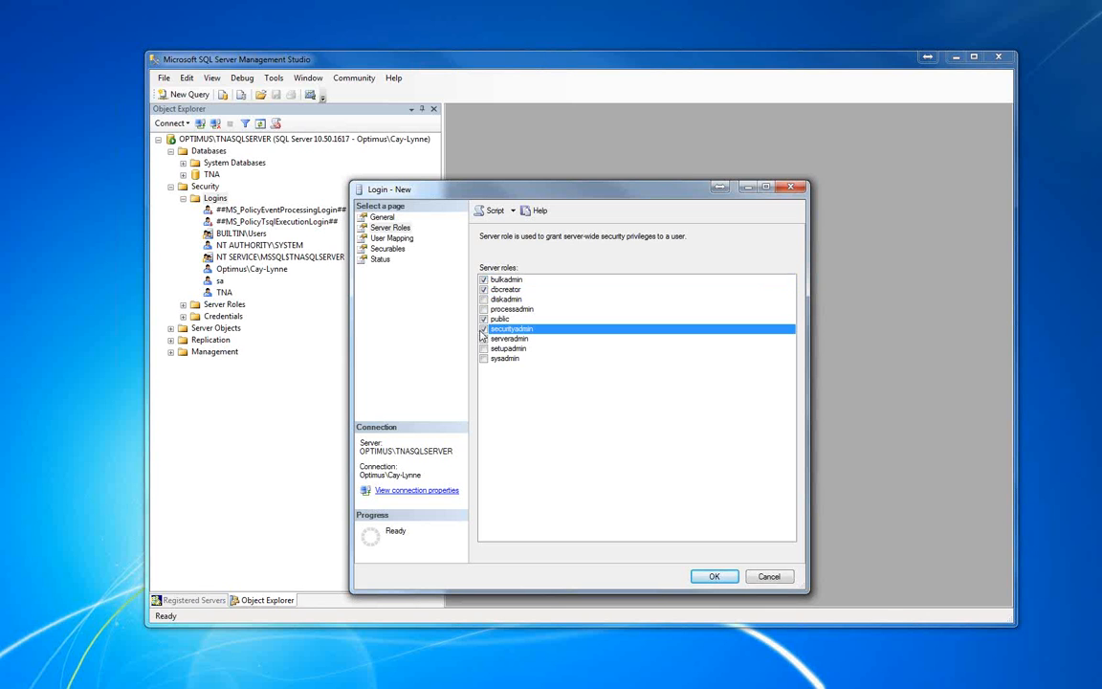
Map the login to the TNA database with the db_owner role, create it, and minimize the Management Studio window
click(388, 238)
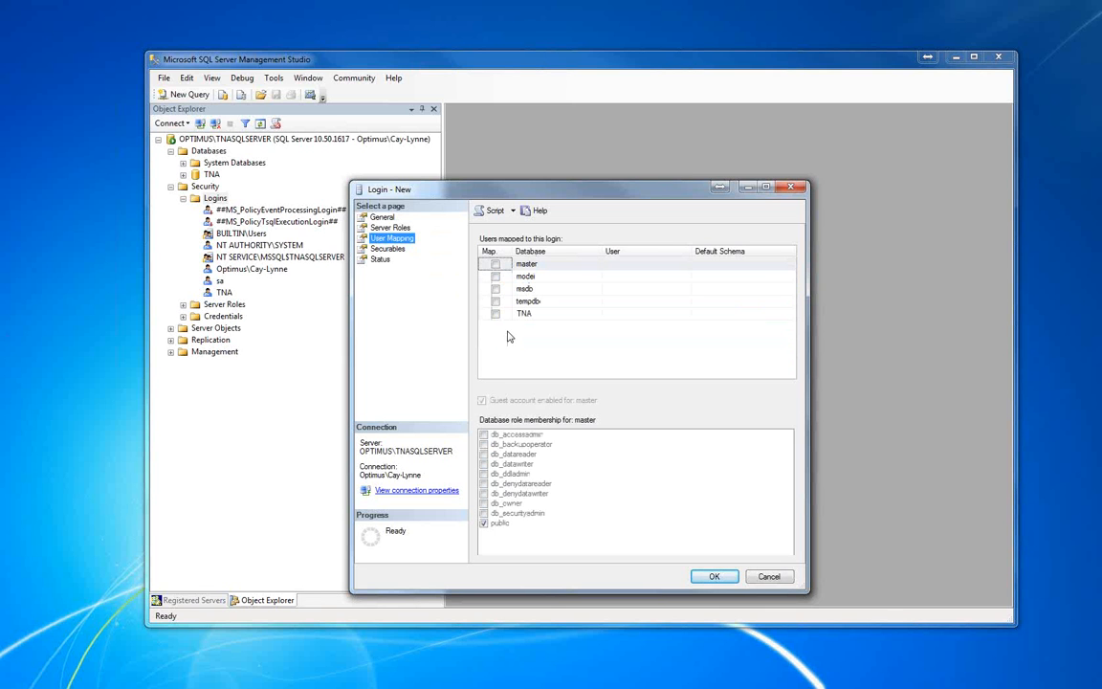
click(495, 313)
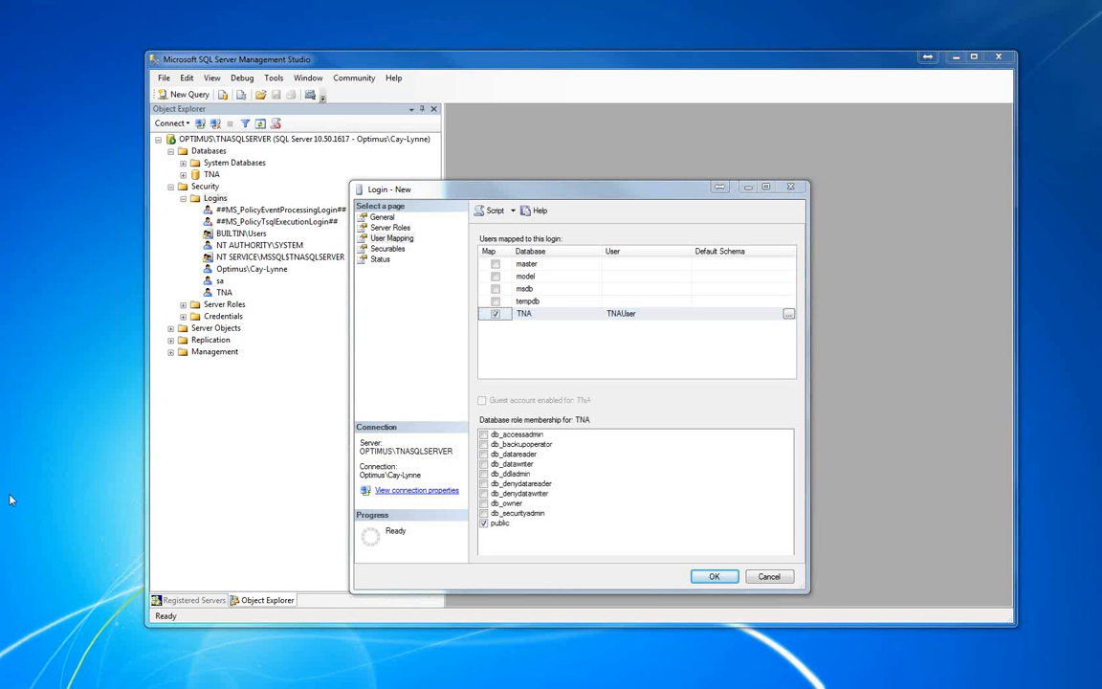
click(483, 504)
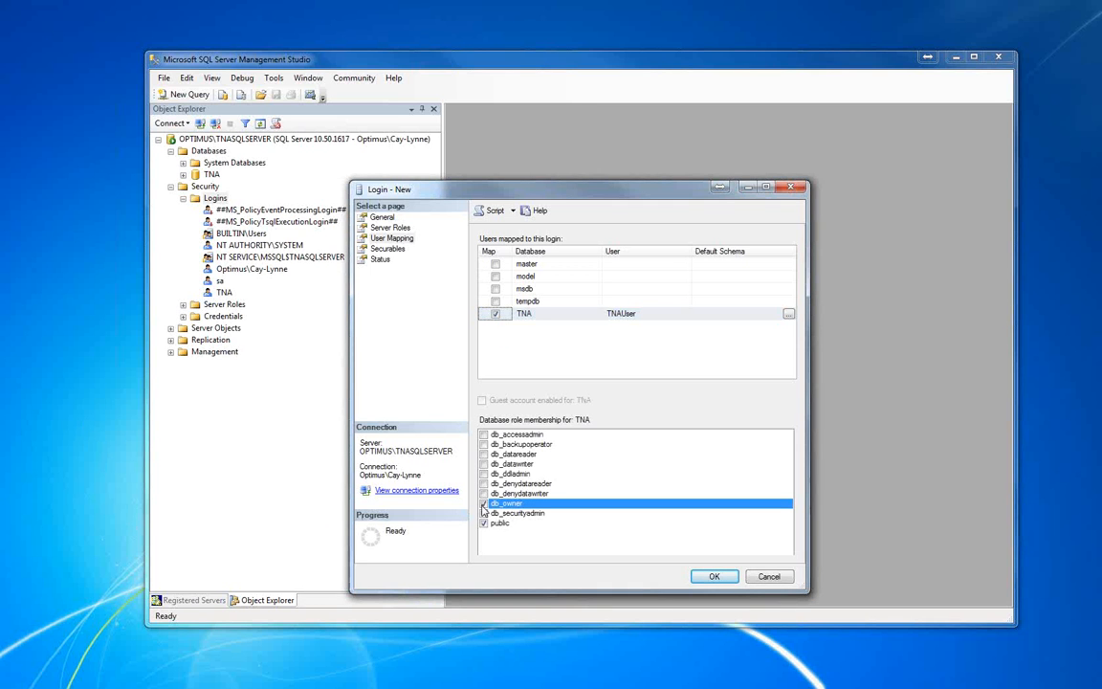
click(715, 577)
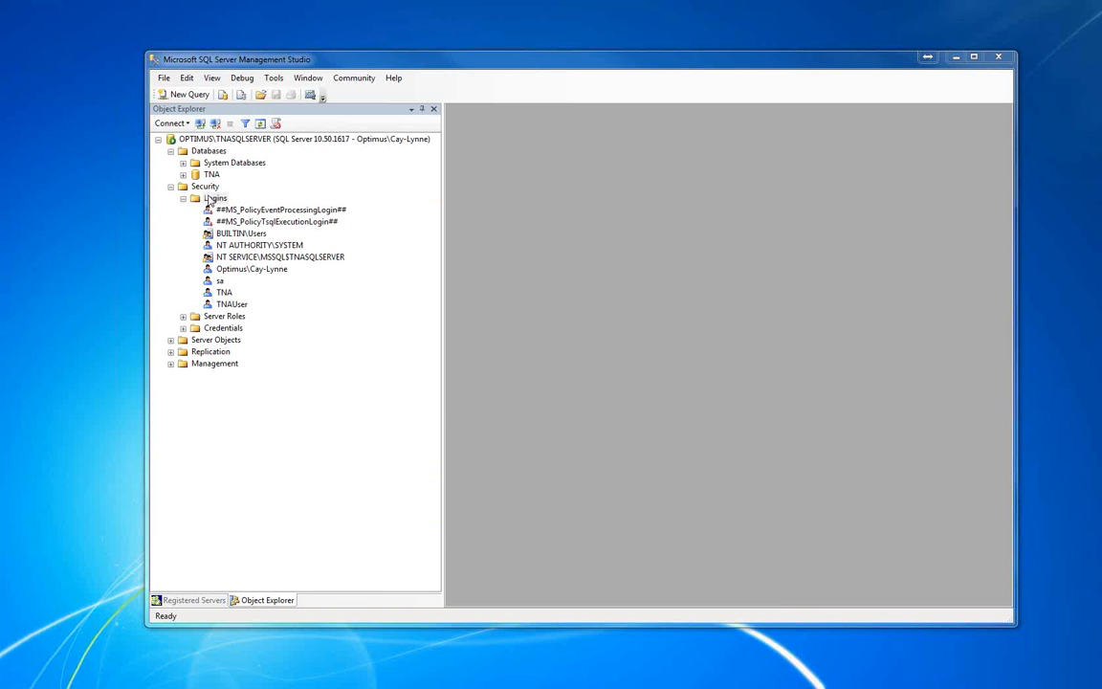
click(183, 198)
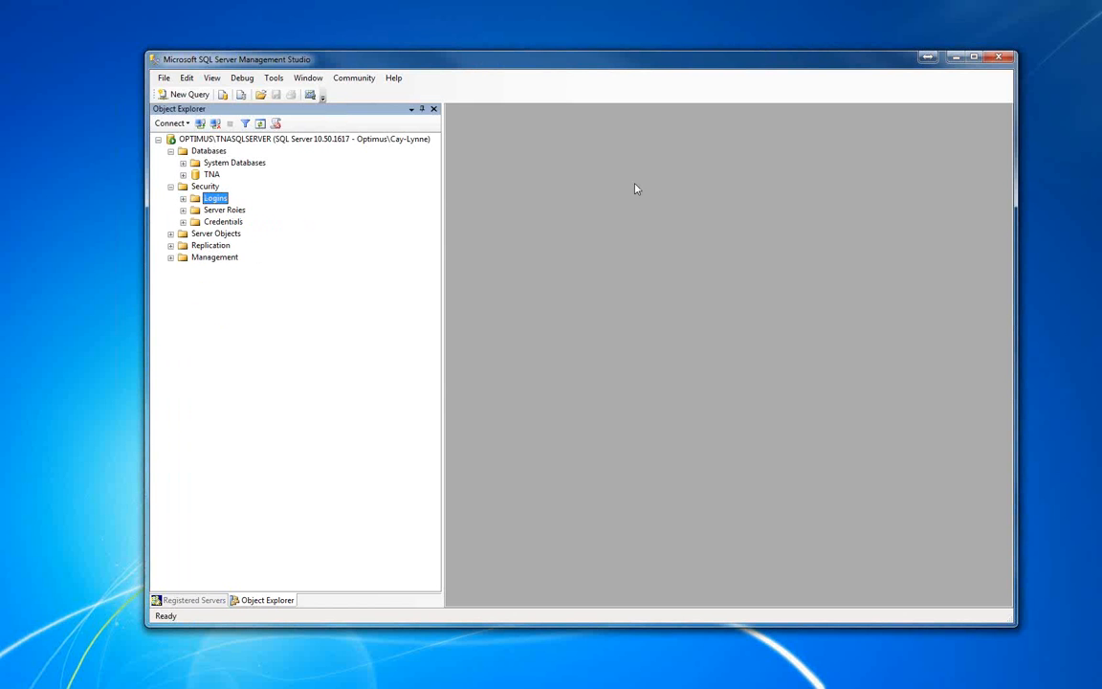
click(956, 59)
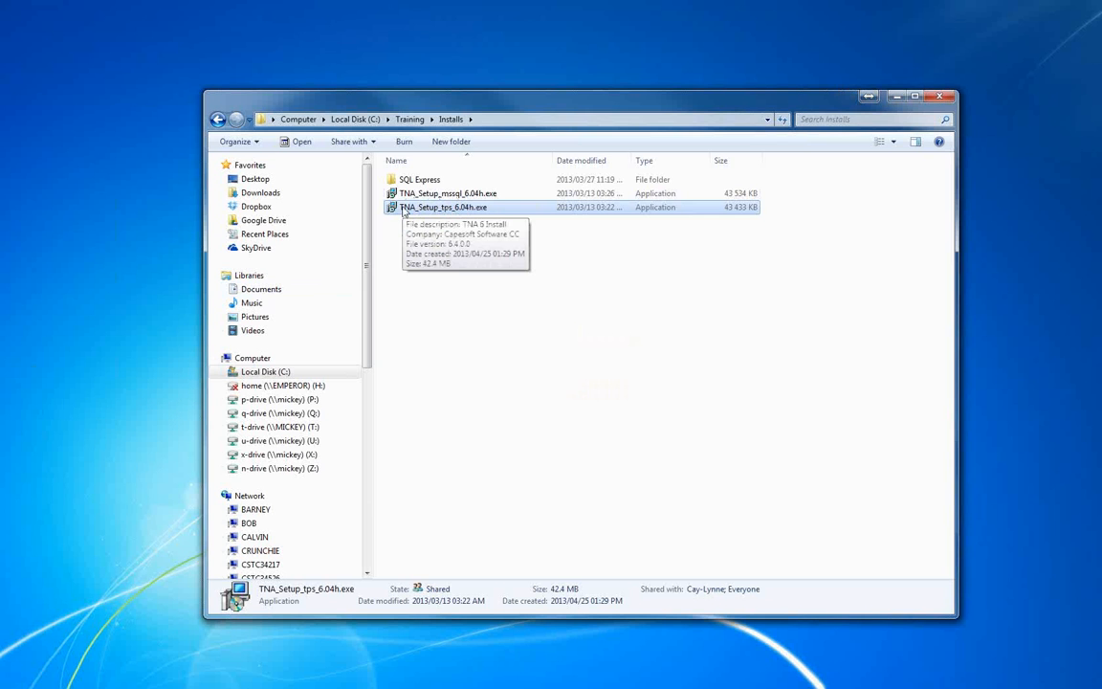
Launch TNA_Setup_mssql_6.04h.exe from the Installs folder and choose Other as the location
double_click(462, 194)
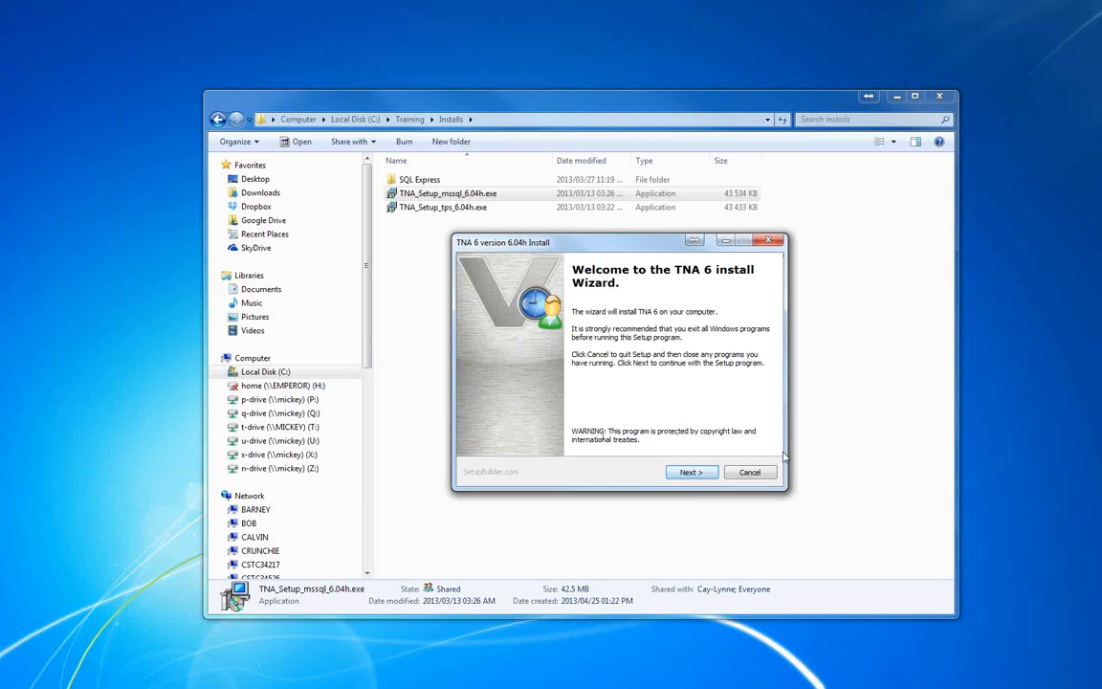
click(693, 472)
click(677, 333)
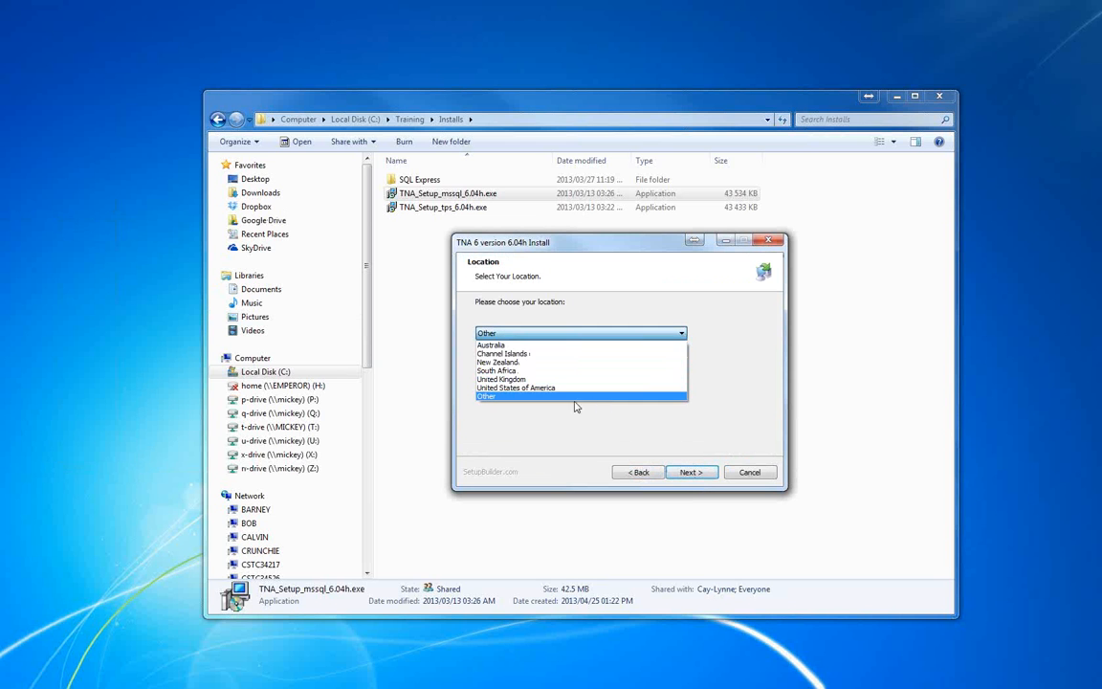
click(558, 393)
click(694, 468)
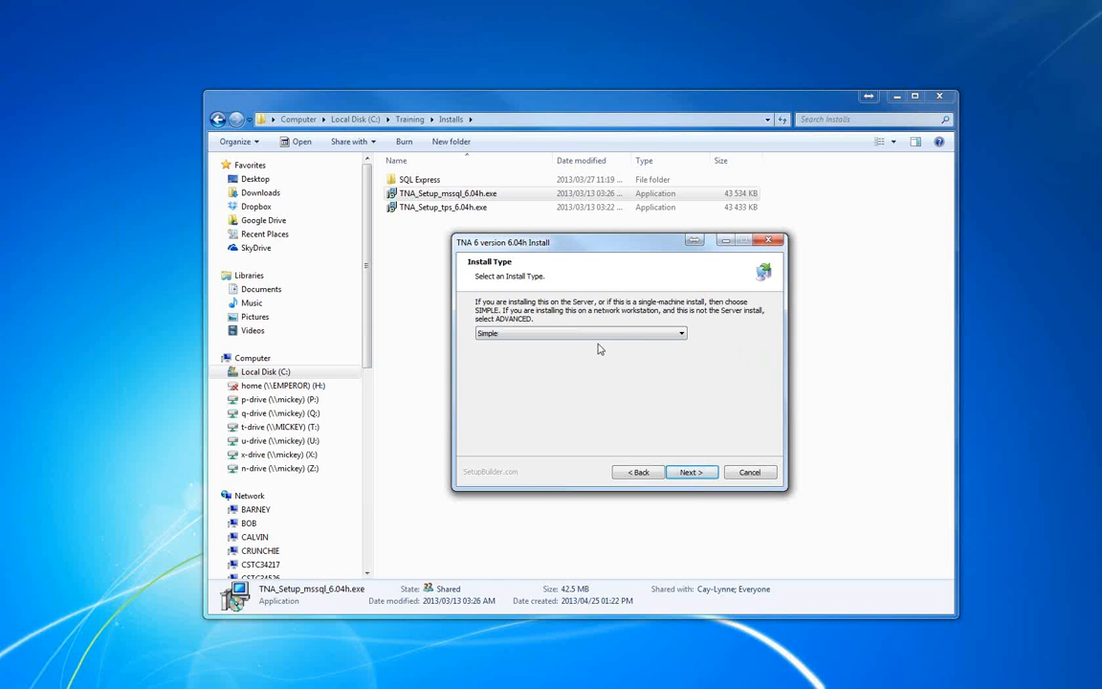
Run a Simple install with program folder C:\TNA Program and data folder C:\TNA Program\Data, then minimize the Installs folder window
click(695, 476)
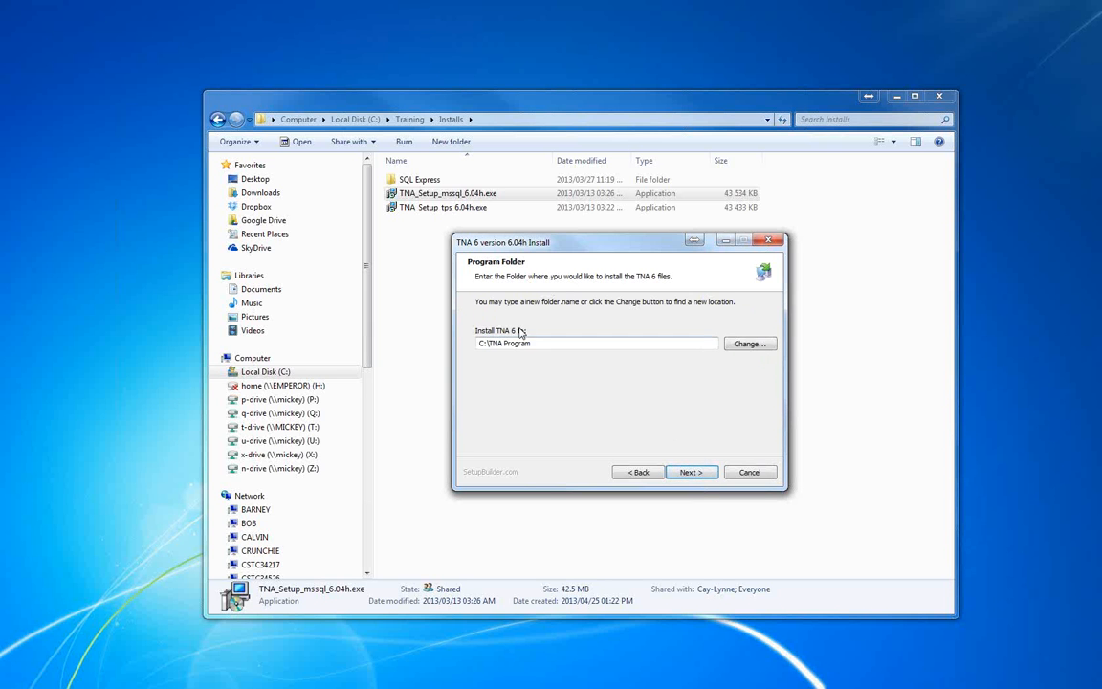
click(703, 474)
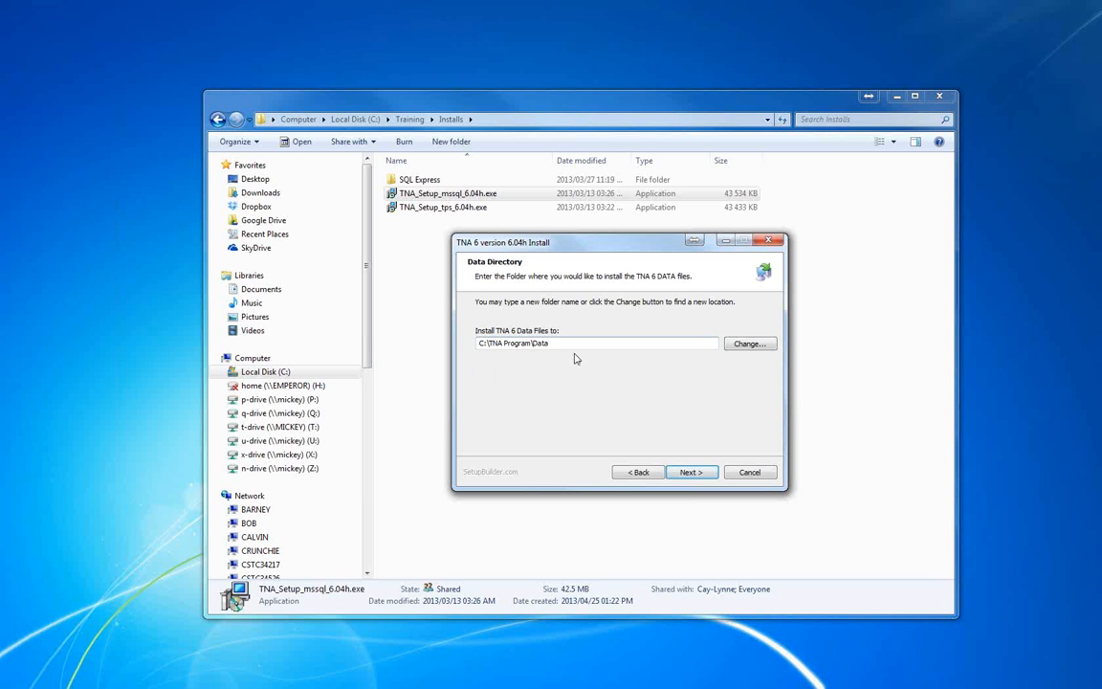
click(695, 472)
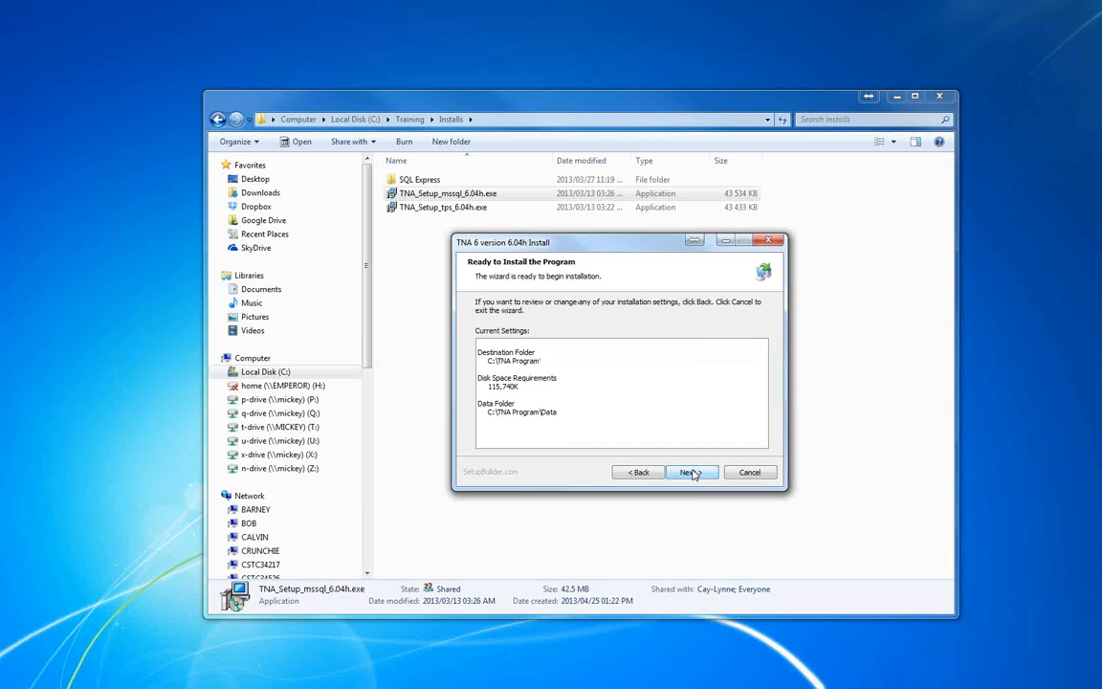
click(691, 474)
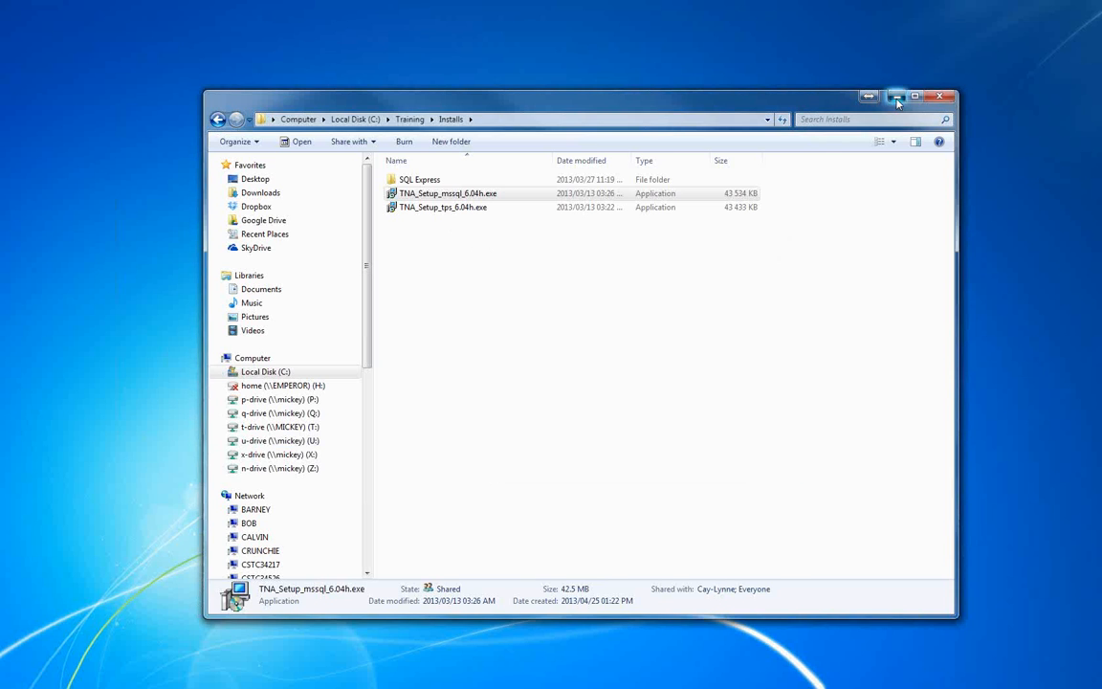
click(895, 98)
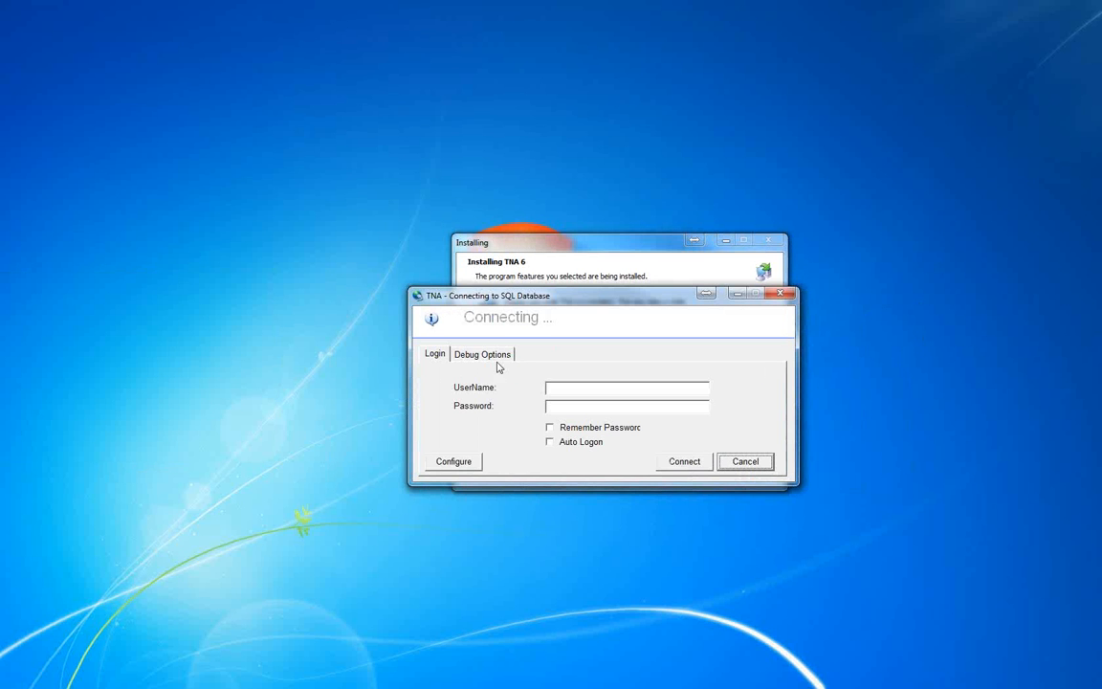
click(452, 462)
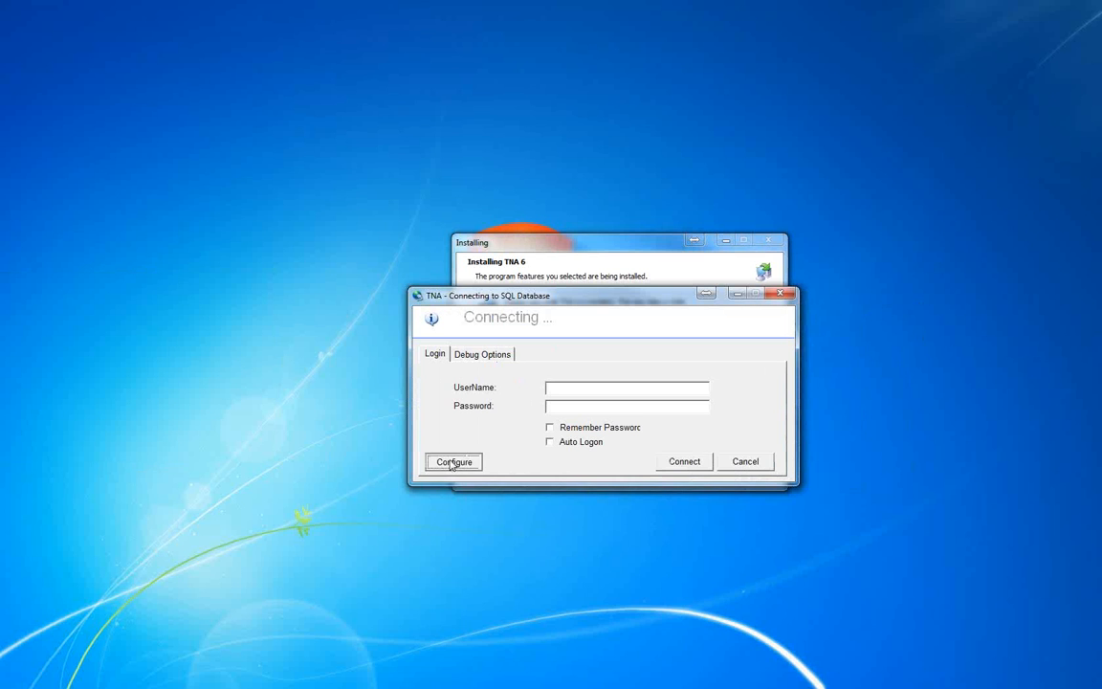
click(751, 641)
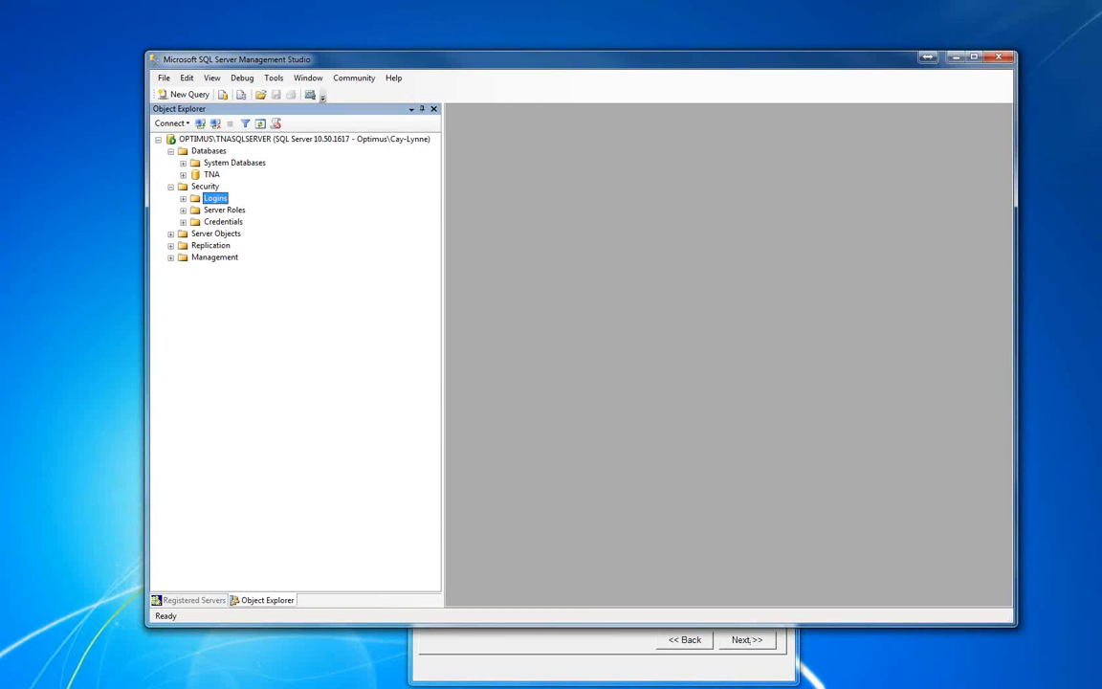
click(200, 125)
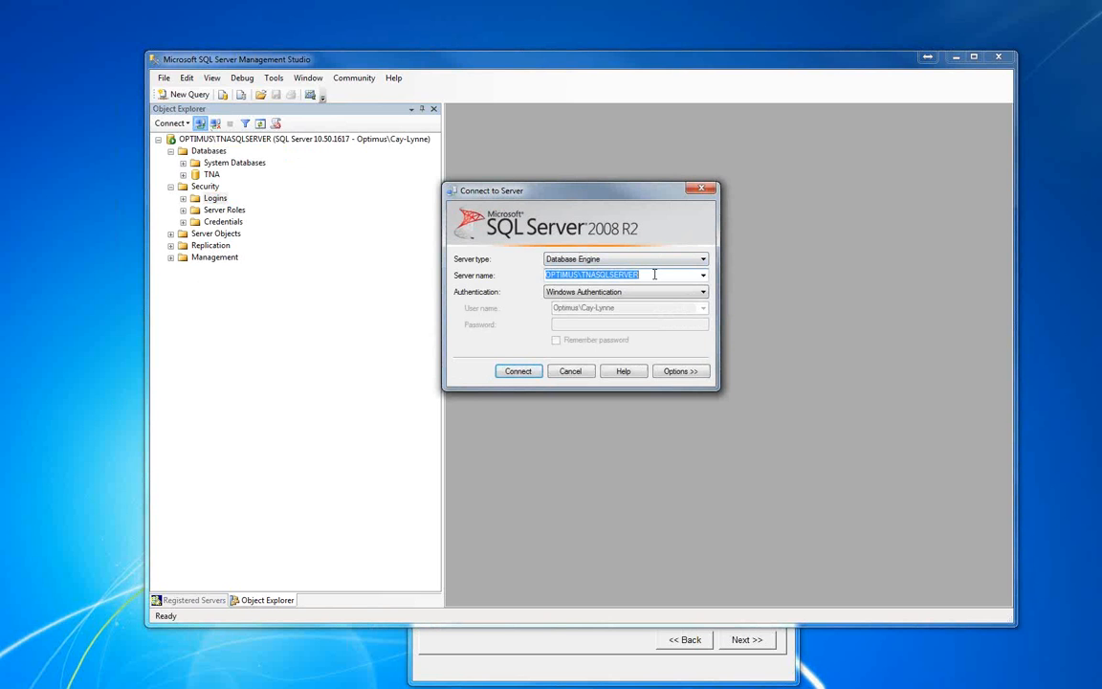
click(579, 373)
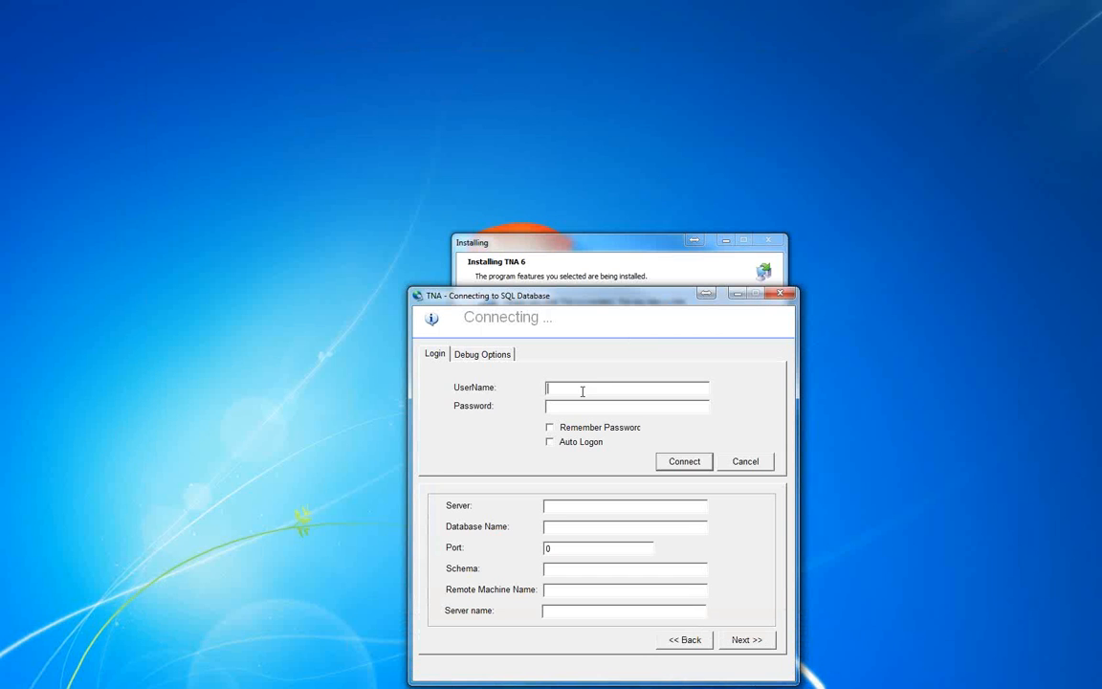
Set server OPTIMUS\TNASQLSERVER, database TNA and username TNAUser, enter the login password, and finish the connection configuration with Verify via Select off
click(561, 508)
text(OPTIMUS\TNASQLSERVER)
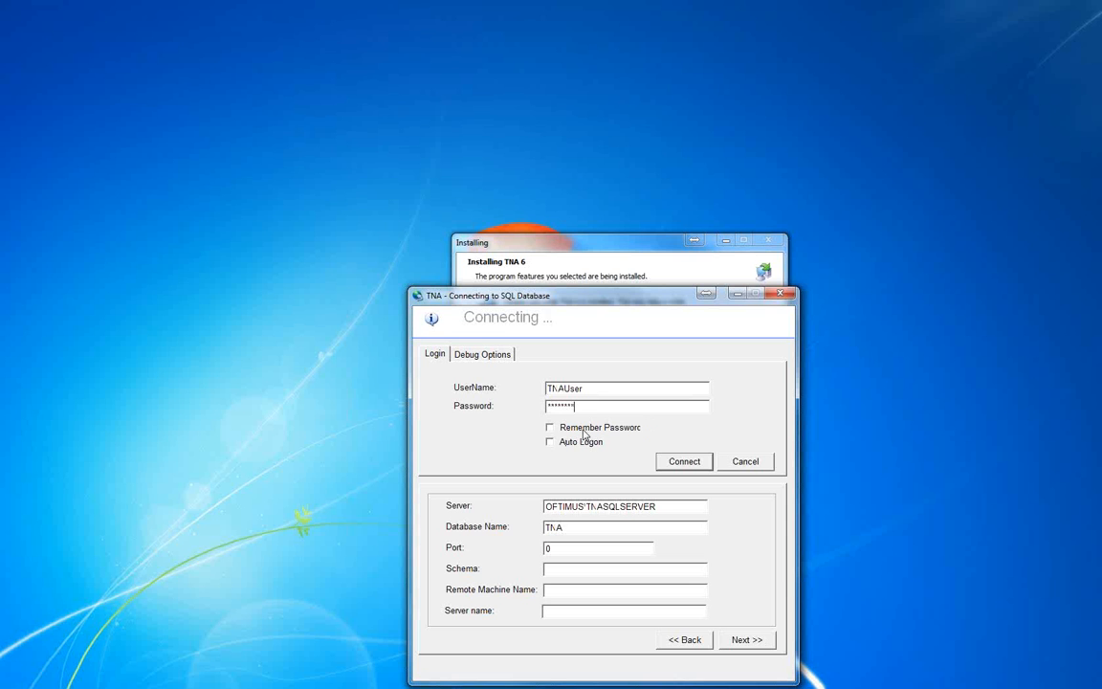
click(745, 640)
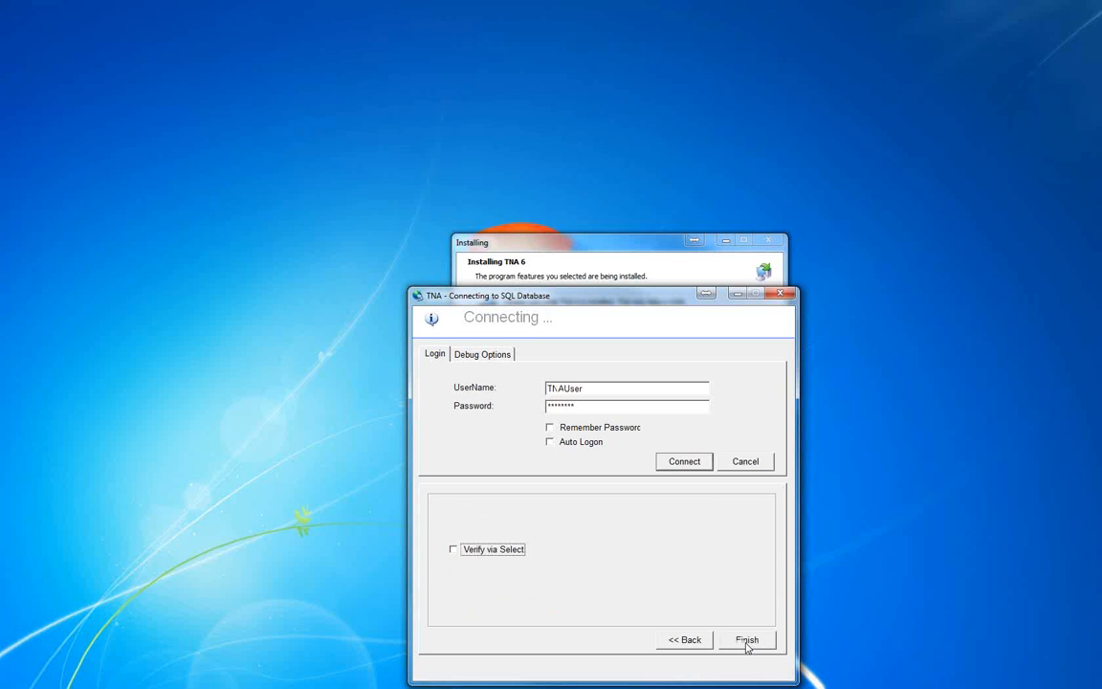
click(680, 642)
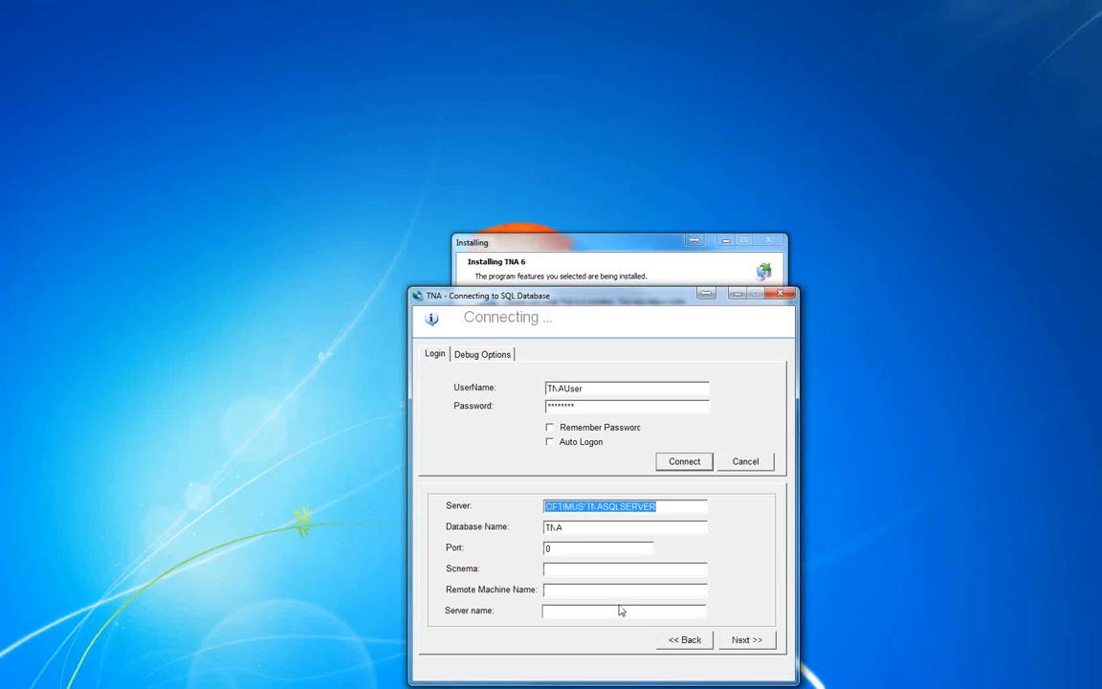
click(746, 640)
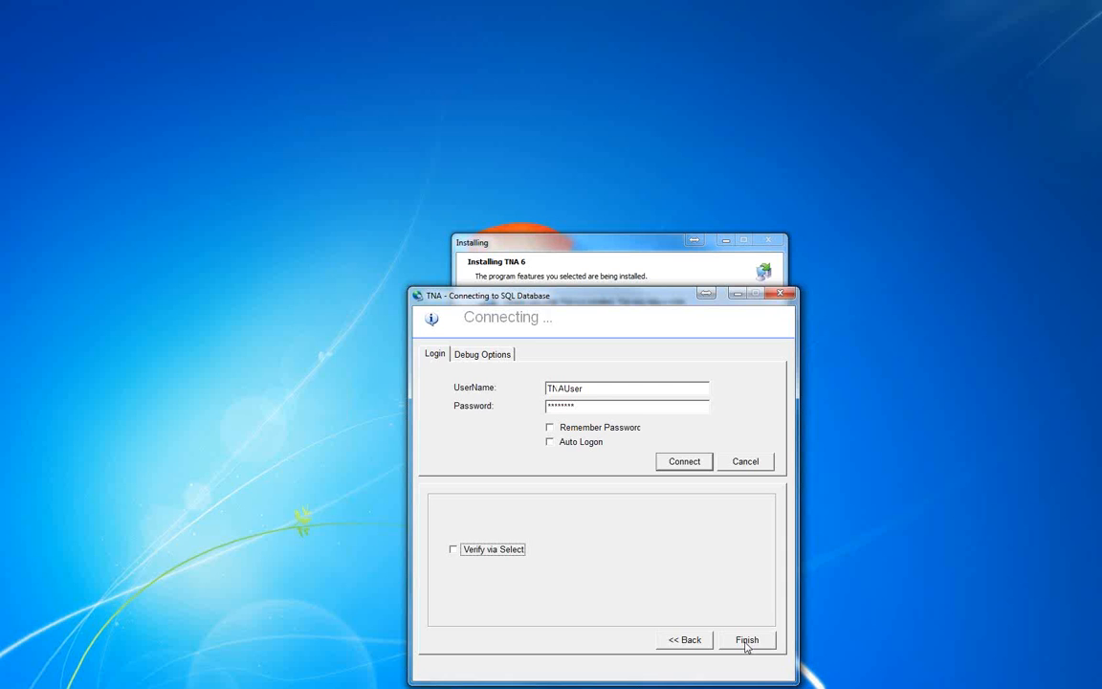
click(745, 641)
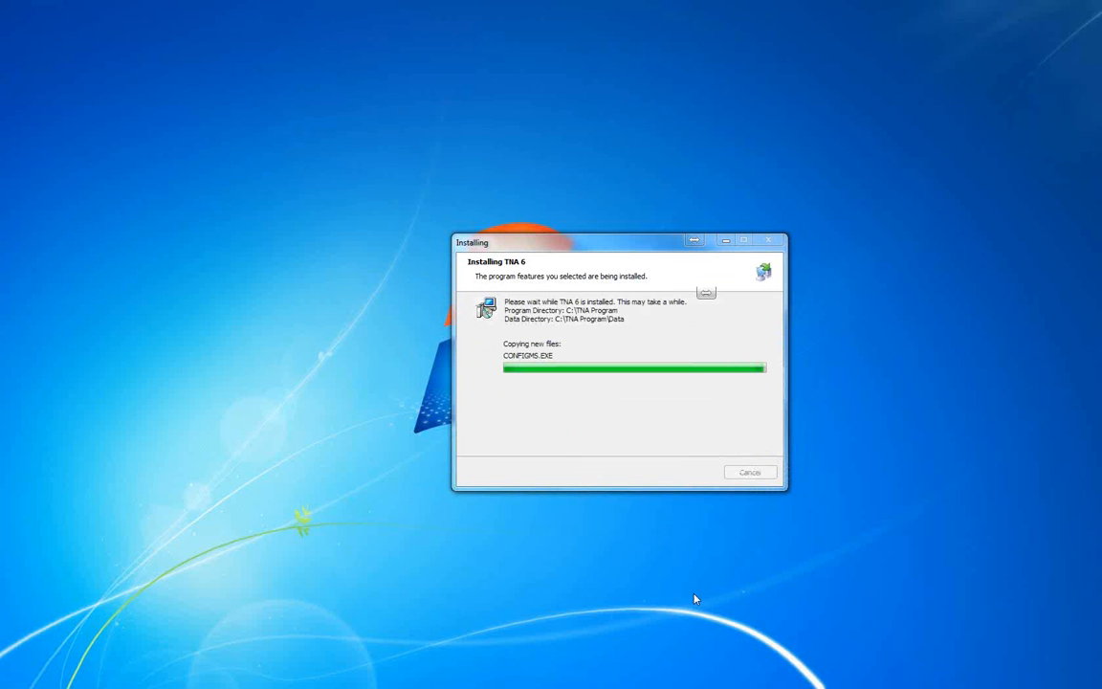